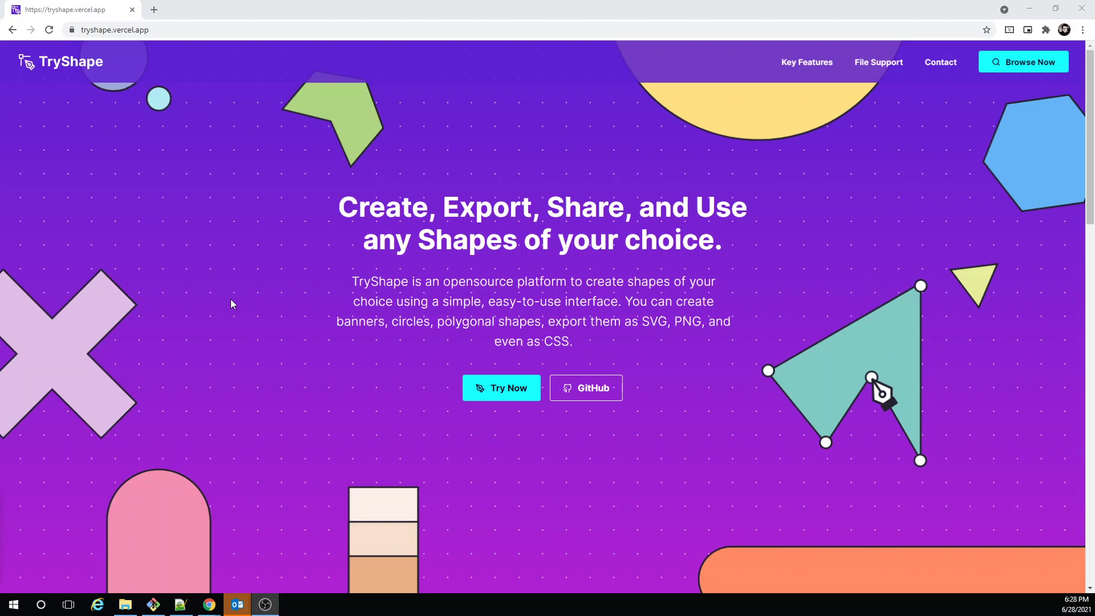
# Review the Key Features and File Support sections of the TryShape landing page.
pyautogui.click(810, 67)
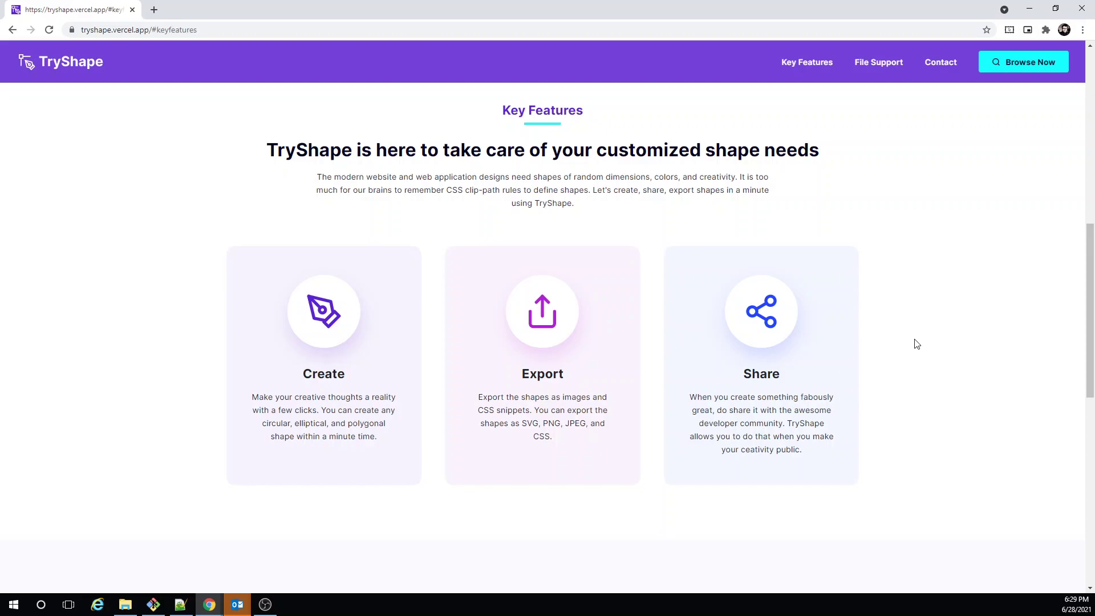
pyautogui.click(883, 61)
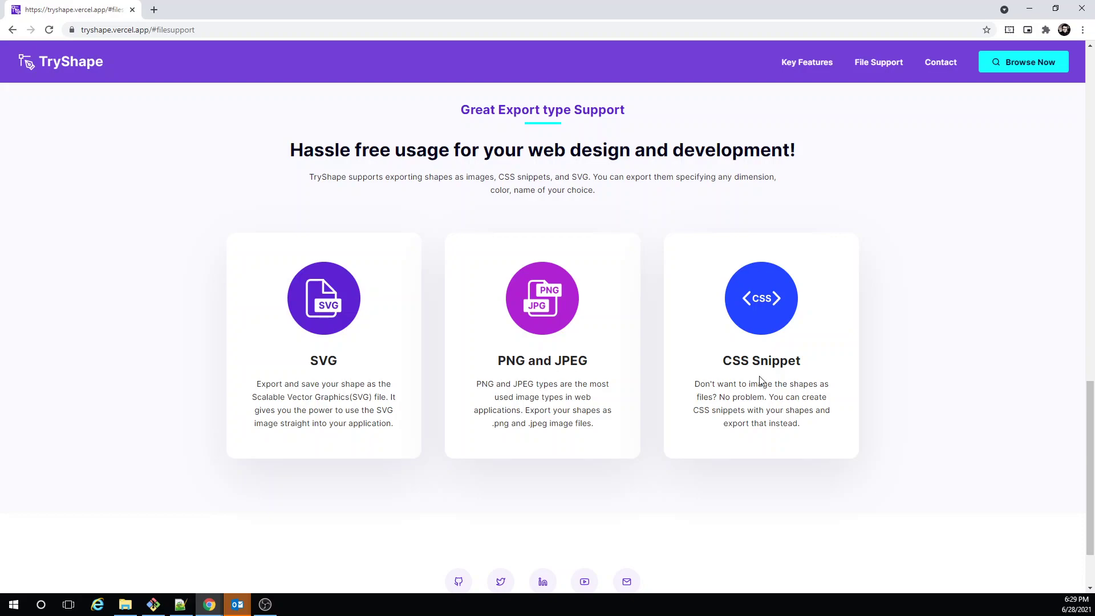
pyautogui.scroll(15, 736, 393)
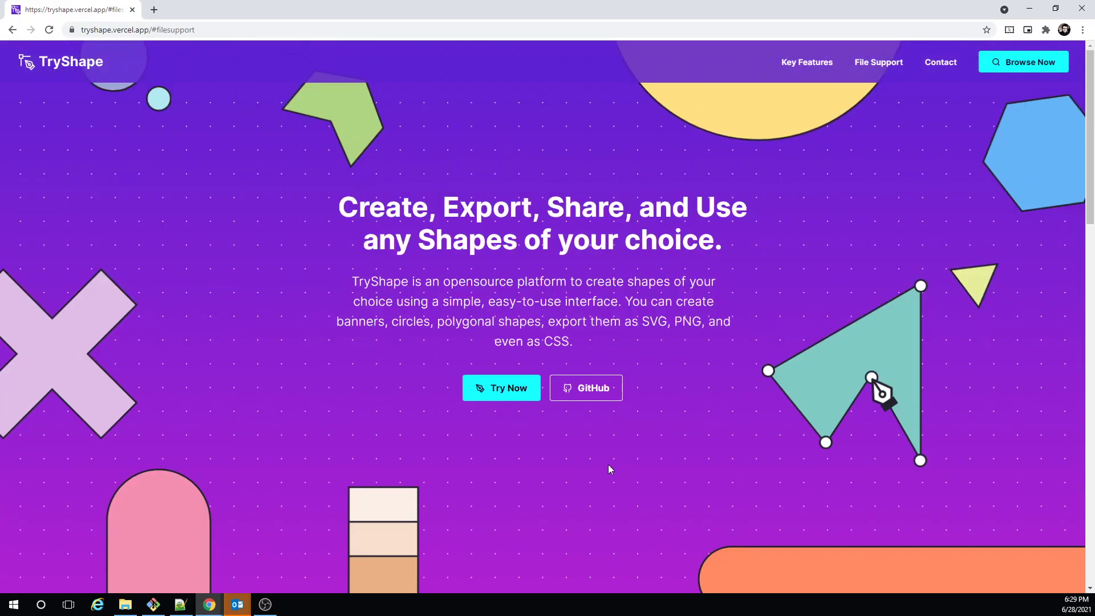
# Open the shape gallery from the landing page and look through the shapes shared there.
pyautogui.click(517, 396)
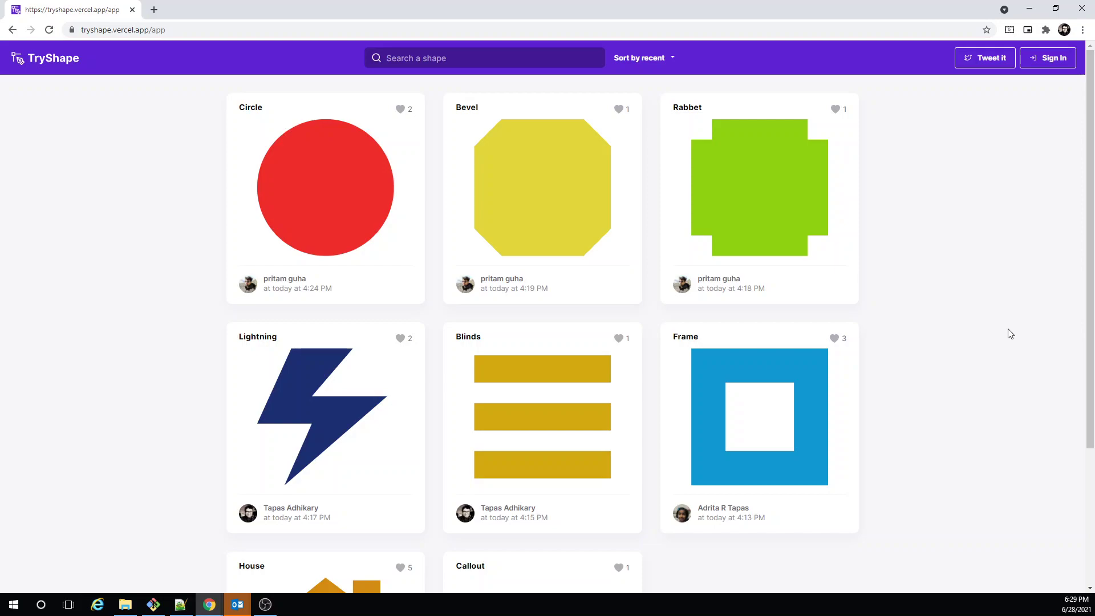
pyautogui.moveTo(720, 214)
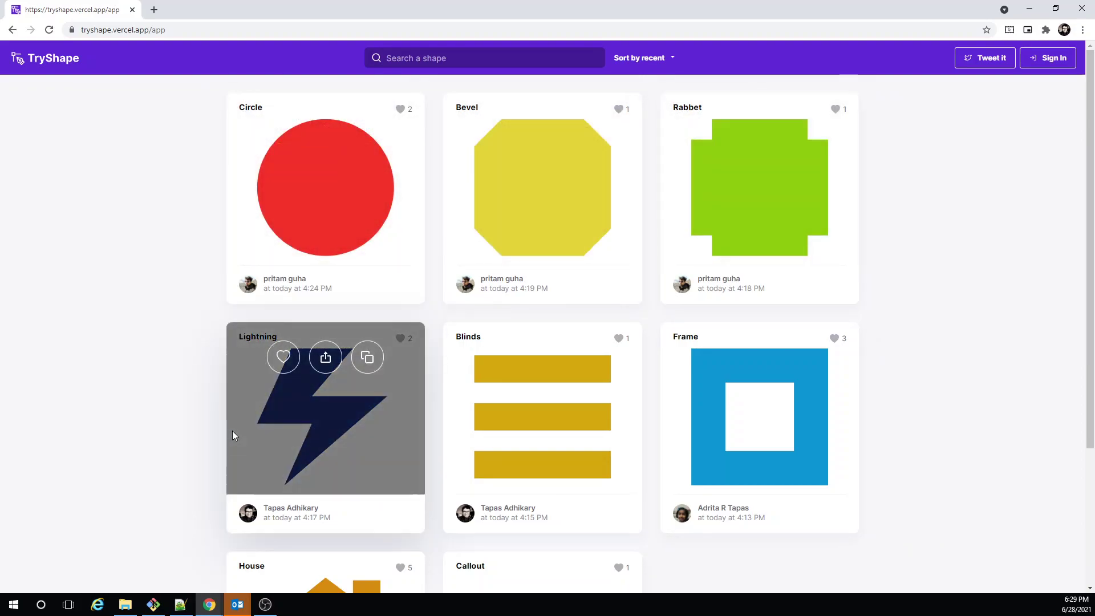
pyautogui.scroll(-3, 998, 452)
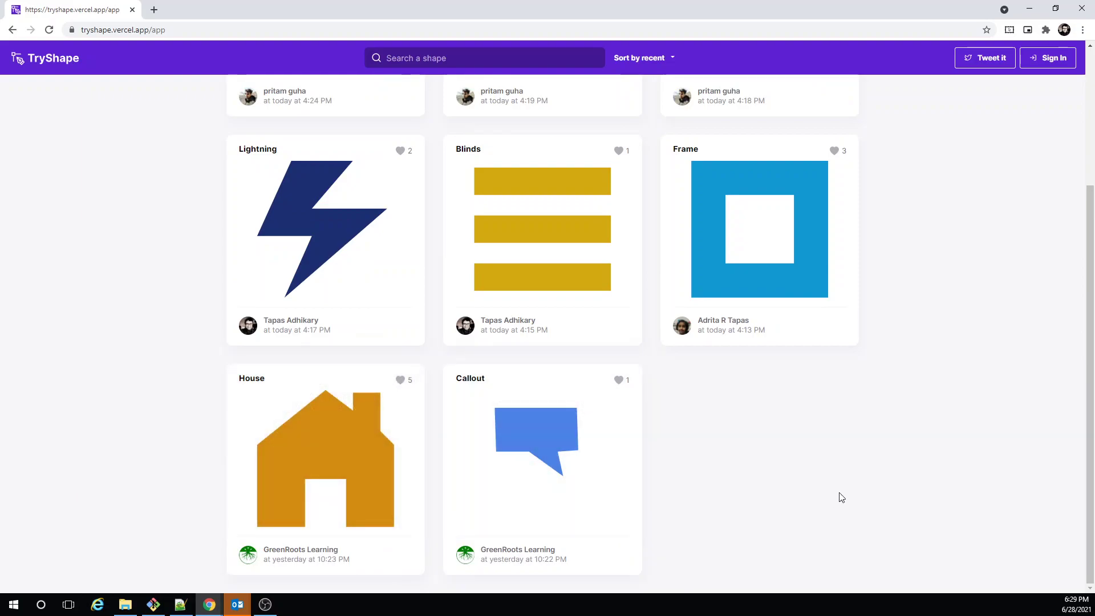
pyautogui.scroll(3, 842, 497)
pyautogui.scroll(-3, 839, 498)
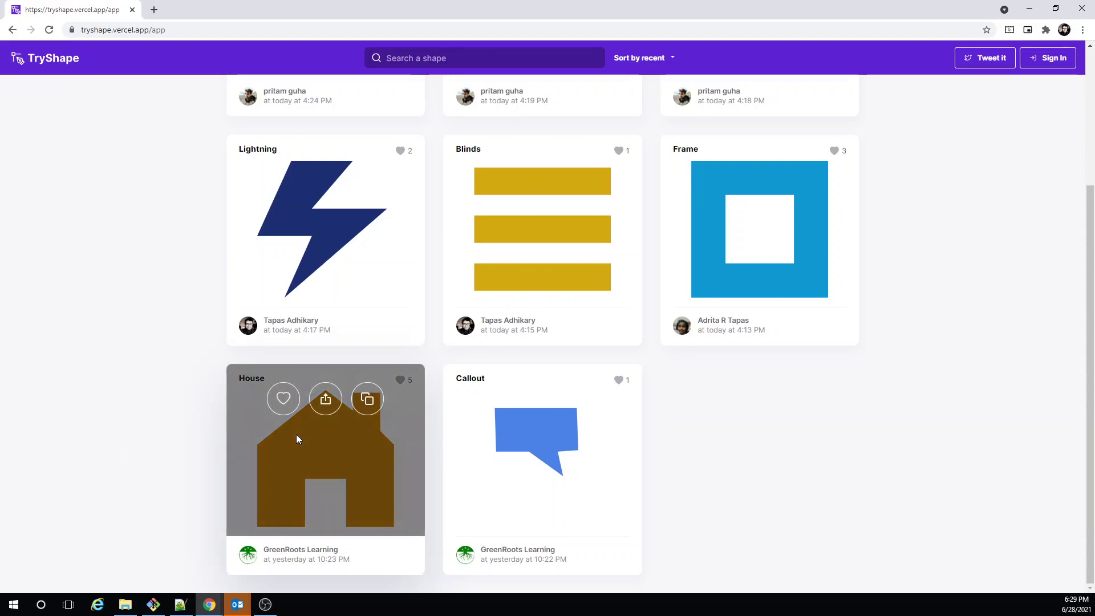
# Try to like the House shape and sign in with Google.
pyautogui.click(283, 399)
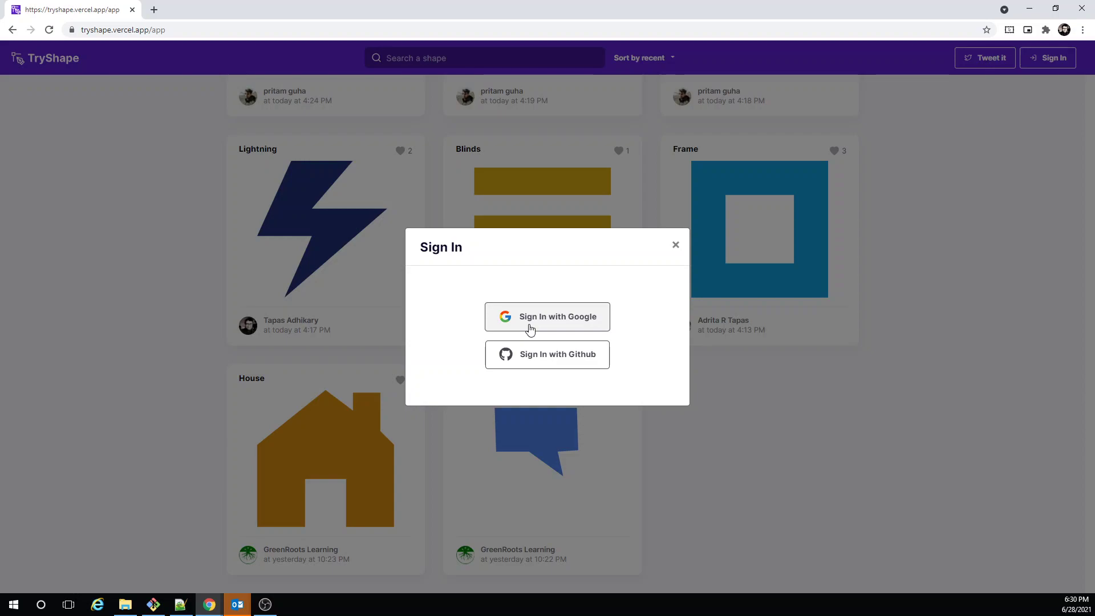
pyautogui.click(562, 322)
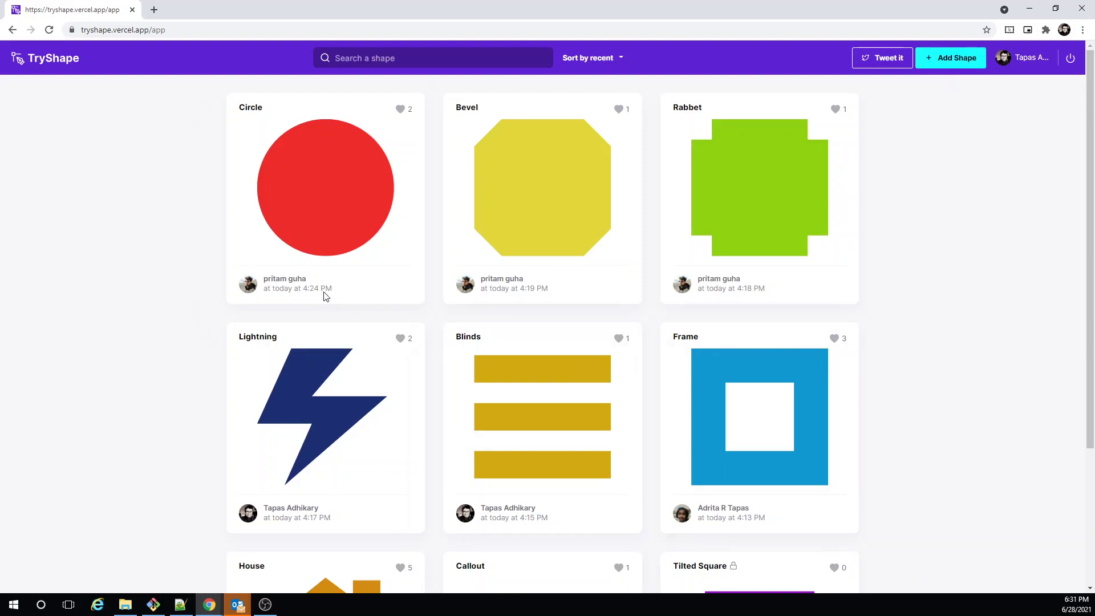
# Check the actions offered on the gallery shapes and like the private Tilted Square shape.
pyautogui.moveTo(293, 220)
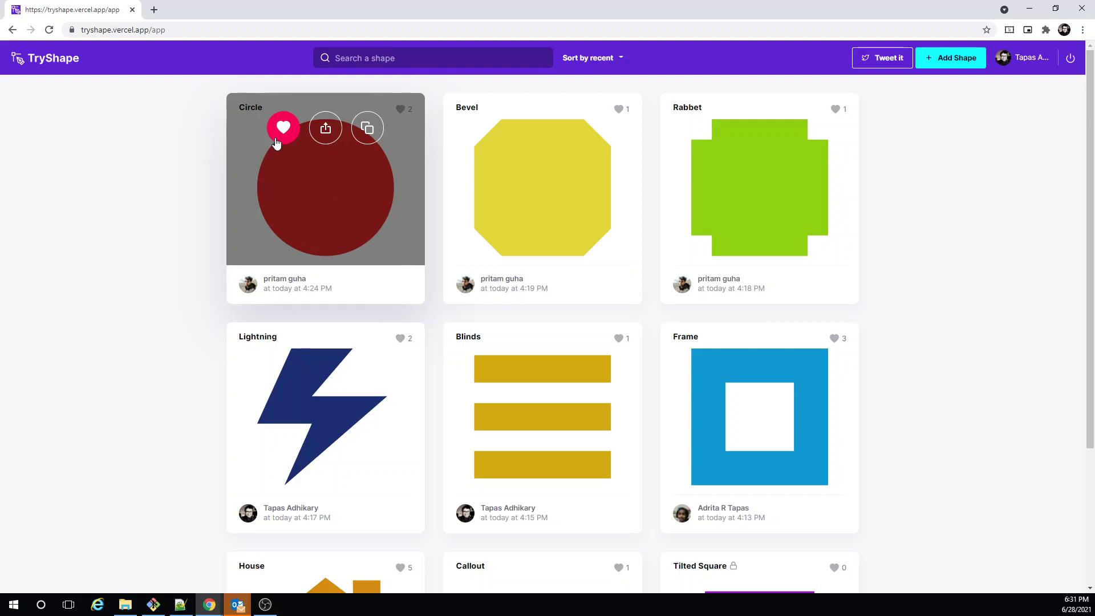
pyautogui.moveTo(489, 189)
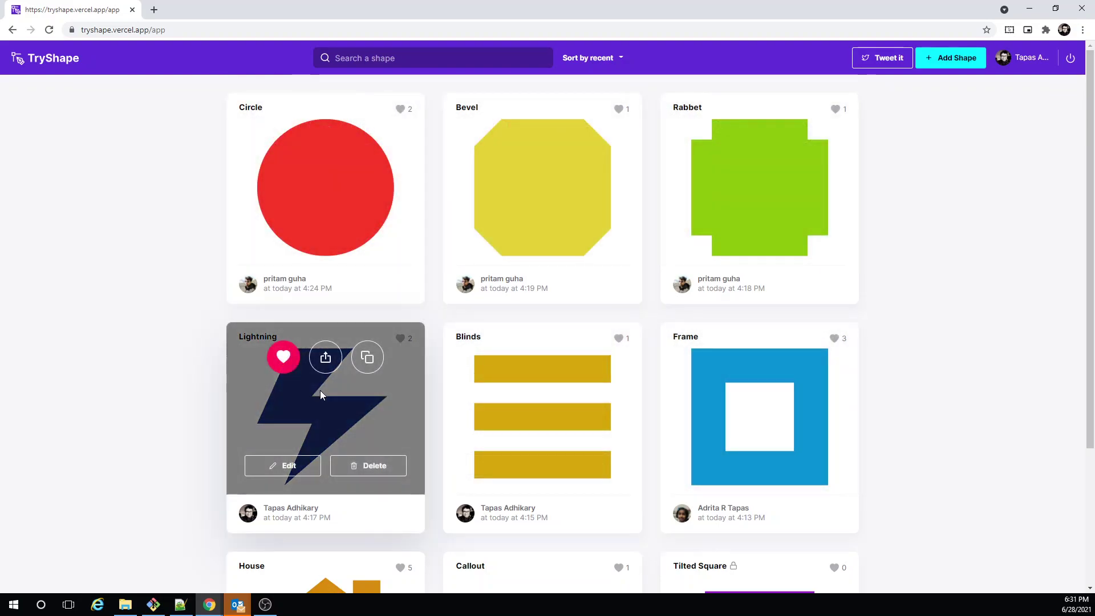
pyautogui.scroll(-3, 320, 389)
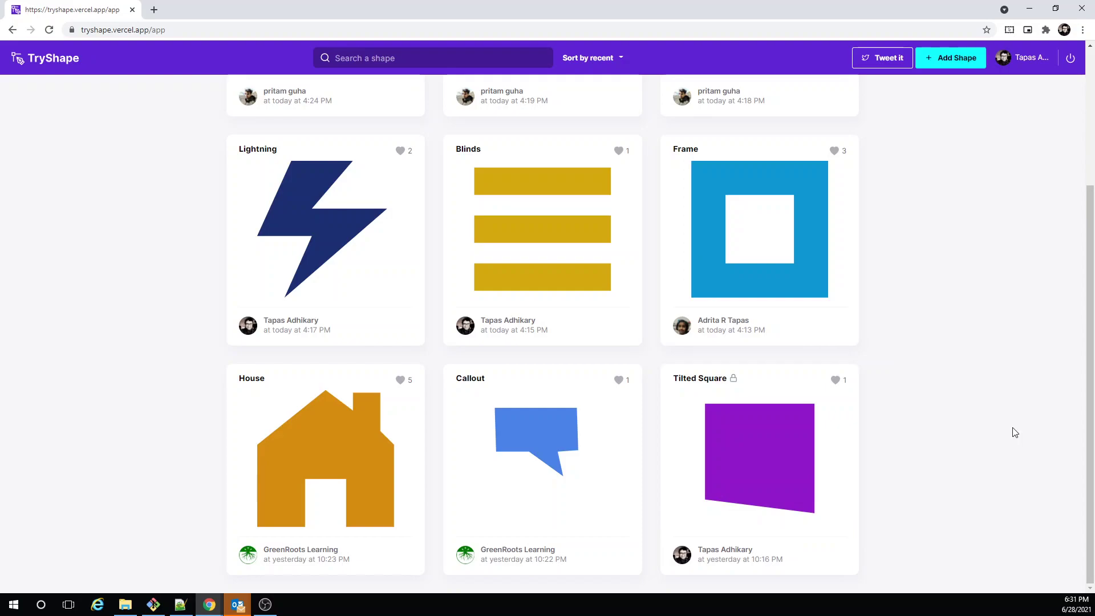
pyautogui.scroll(3, 970, 454)
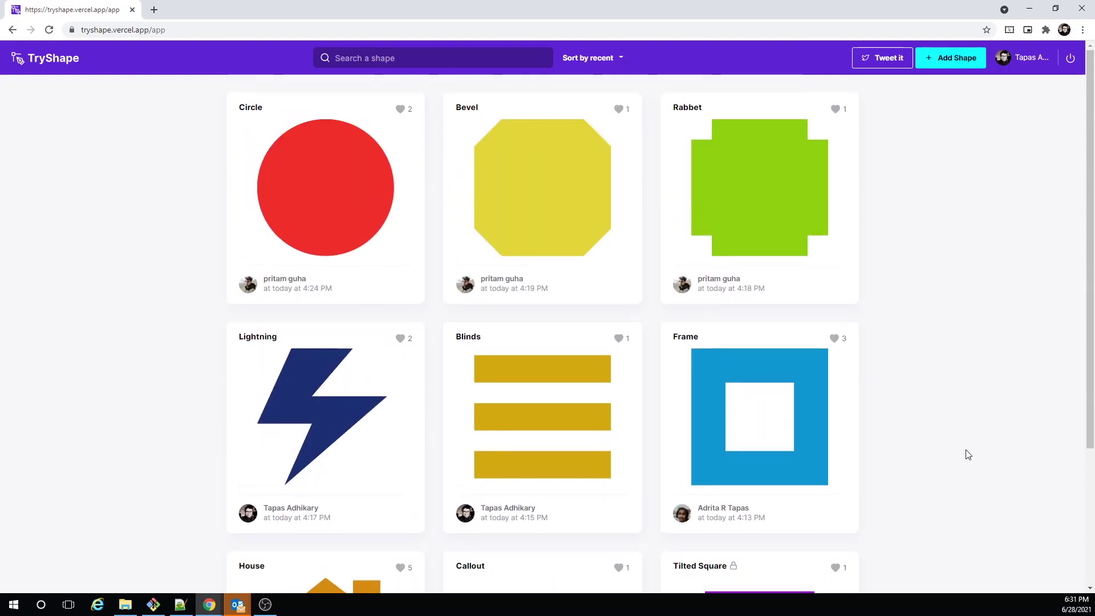
# Sort the gallery by popularity, then by oldest, and return it to sorting by recent.
pyautogui.click(614, 62)
pyautogui.click(586, 110)
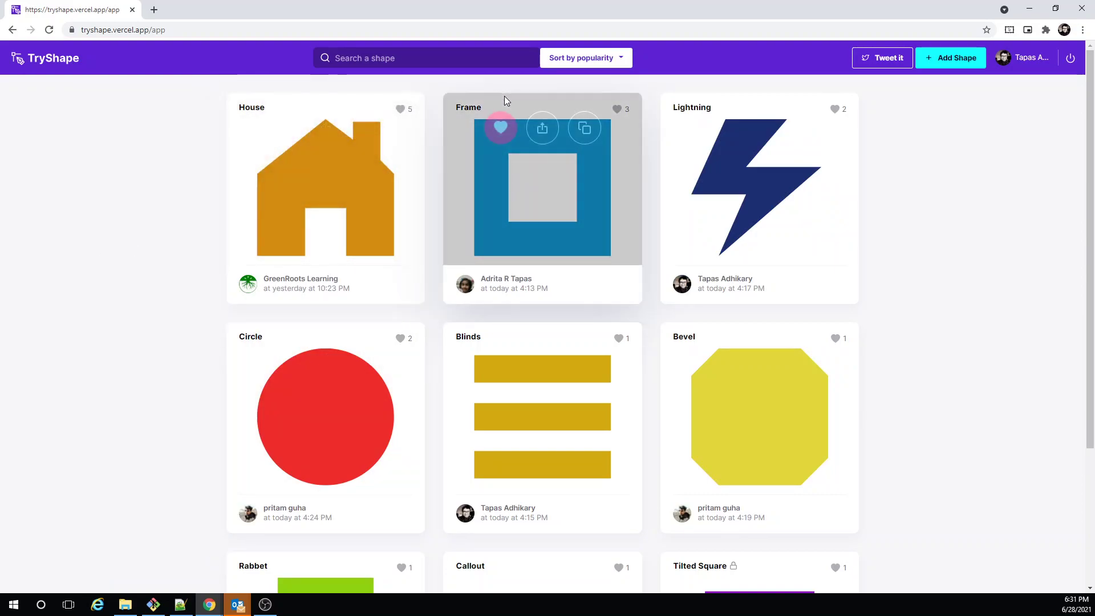
pyautogui.click(611, 68)
pyautogui.click(564, 76)
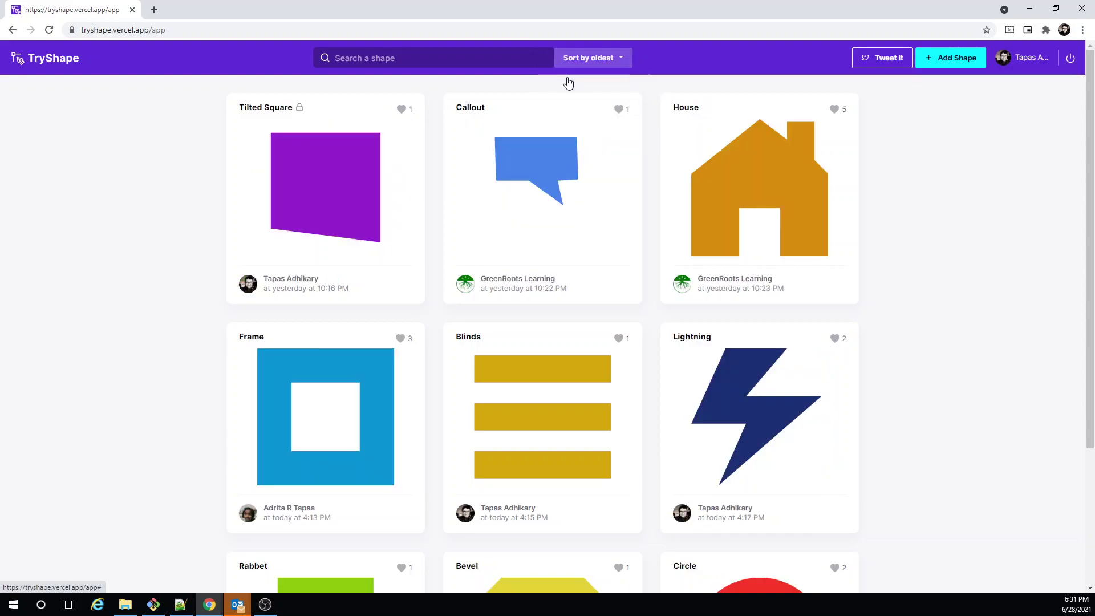
pyautogui.click(572, 66)
pyautogui.click(578, 121)
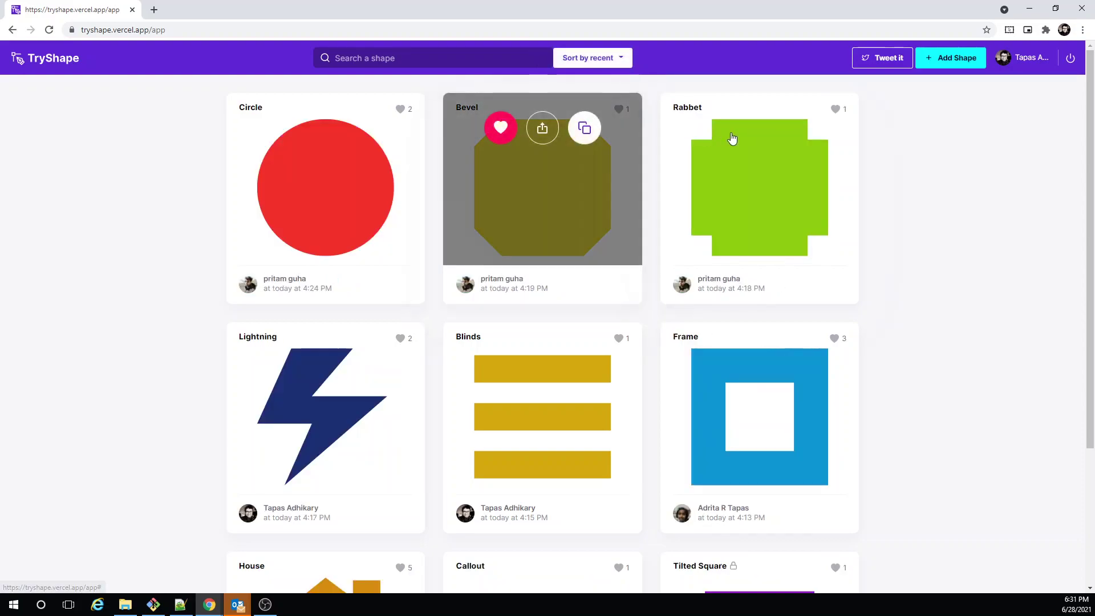
# Search the gallery for "sq" and replace that search with "kite".
pyautogui.click(405, 57)
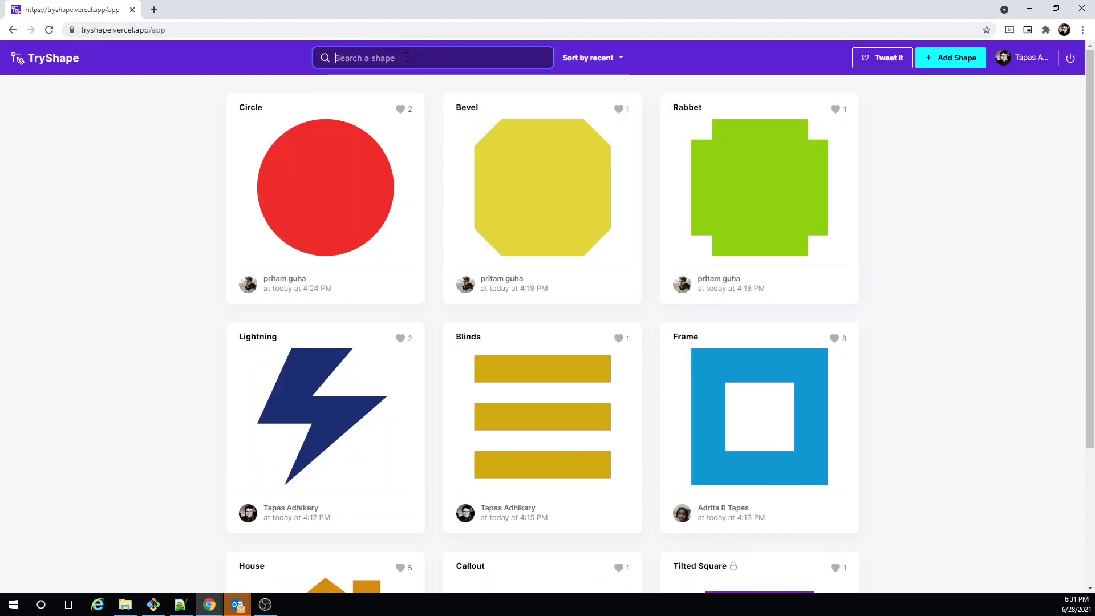
pyautogui.write('sq')
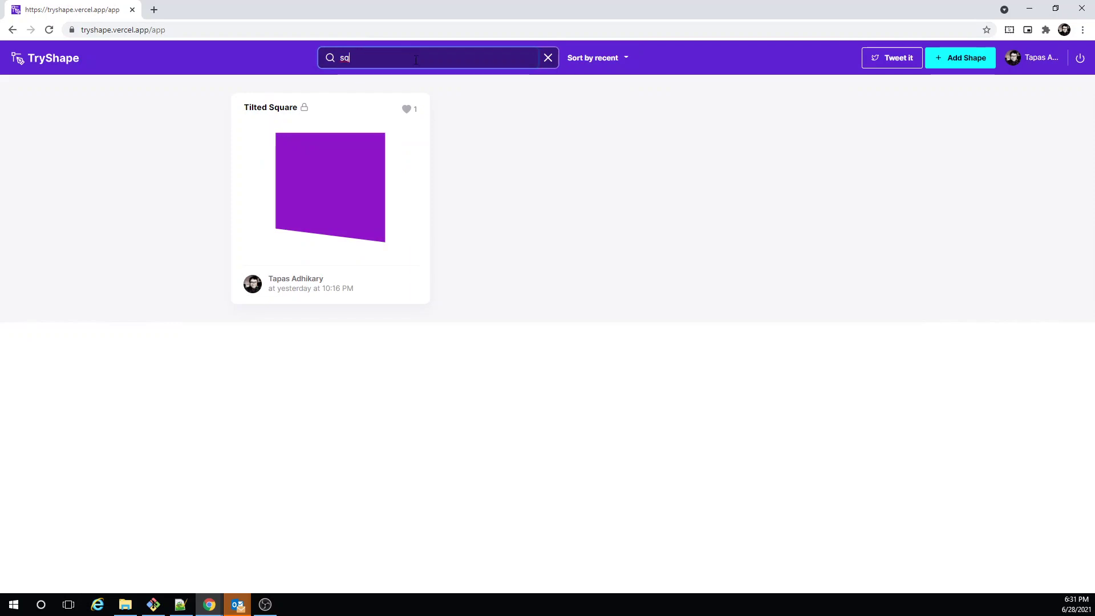
pyautogui.doubleClick(373, 57)
pyautogui.write('kite')
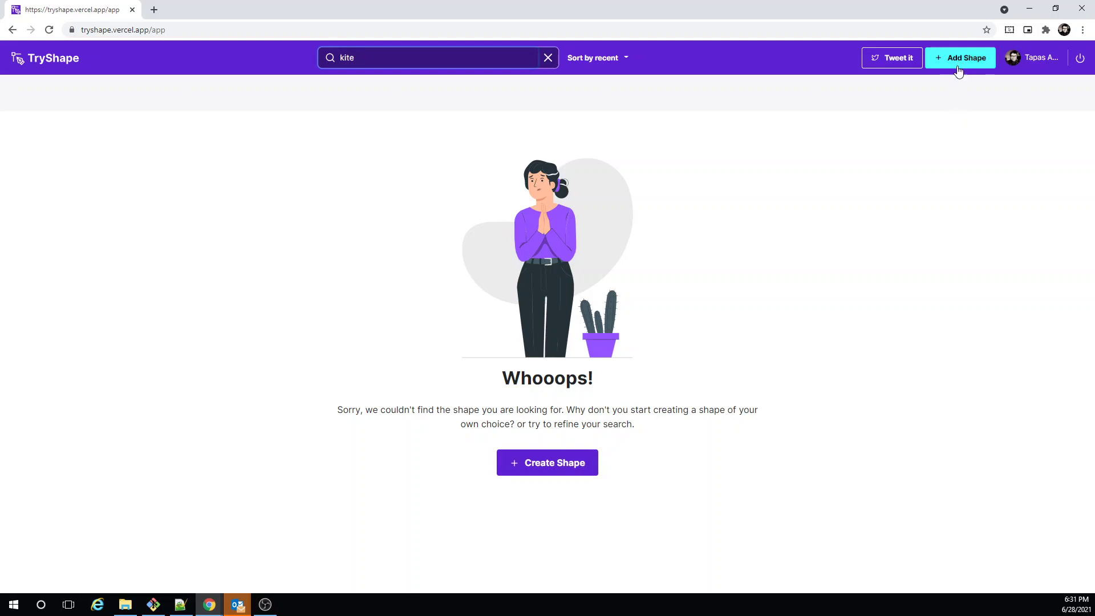
# Start a new polygon shape and add and move vertices to about 58% 38%, 49% 87%, 20% 84% and 12% 36%.
pyautogui.click(565, 477)
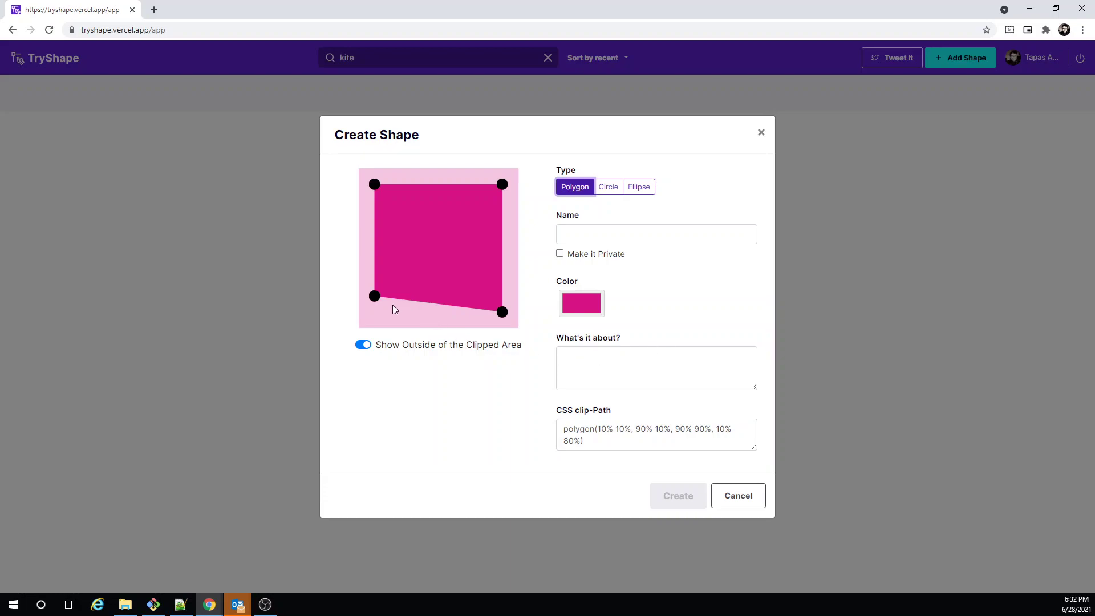
pyautogui.moveTo(379, 301); pyautogui.dragTo(472, 226)
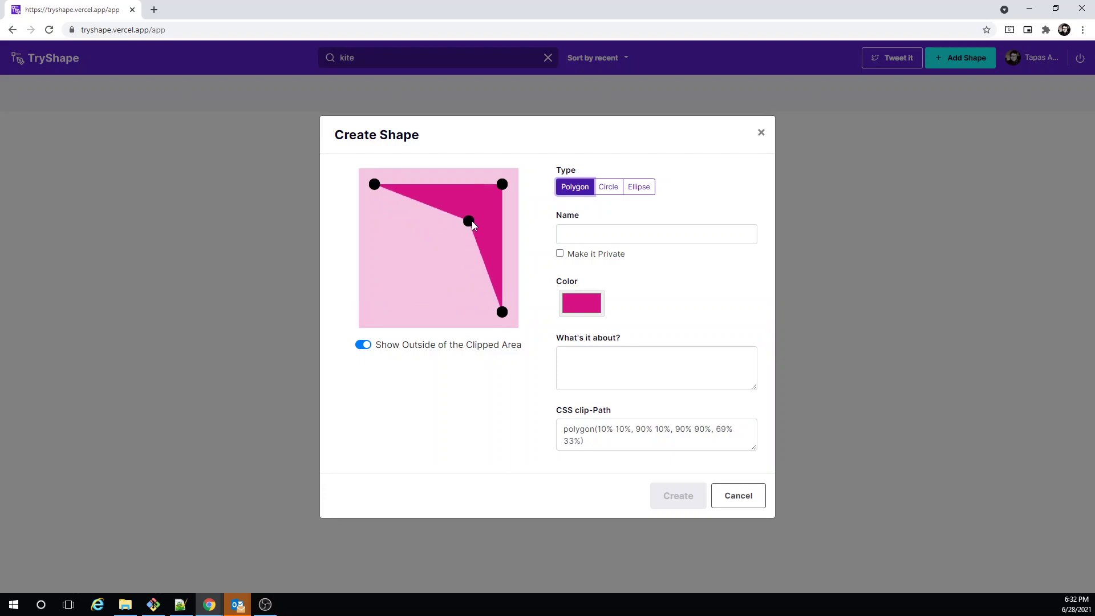
pyautogui.click(429, 267)
pyautogui.moveTo(429, 267); pyautogui.dragTo(394, 291)
pyautogui.moveTo(466, 220)
pyautogui.mouseDown()
pyautogui.moveTo(447, 239)
pyautogui.moveTo(450, 229)
pyautogui.mouseUp()
pyautogui.click(449, 308)
pyautogui.moveTo(450, 308); pyautogui.dragTo(367, 244)
pyautogui.click(458, 285)
pyautogui.moveTo(458, 286); pyautogui.dragTo(388, 217)
pyautogui.moveTo(394, 290); pyautogui.dragTo(436, 307)
pyautogui.moveTo(367, 243); pyautogui.dragTo(392, 305)
pyautogui.moveTo(387, 217); pyautogui.dragTo(377, 226)
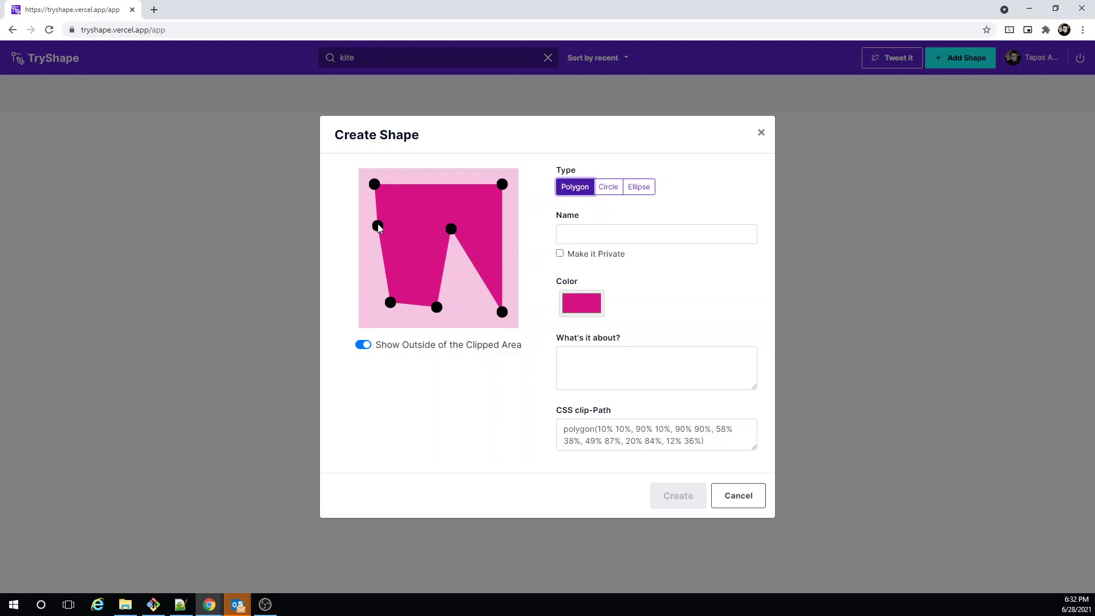
# Form the polygon's lower notch with inner corners at about 36% 39% and 68% 39%, deleting the stray extra vertices.
pyautogui.moveTo(389, 303); pyautogui.dragTo(416, 231)
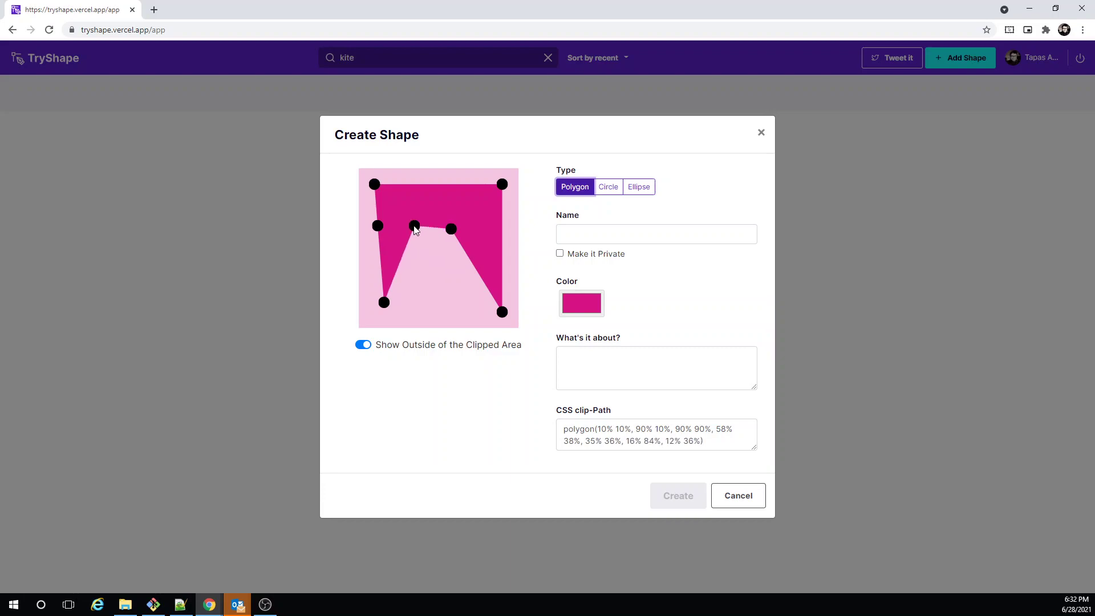
pyautogui.doubleClick(452, 237)
pyautogui.doubleClick(464, 246)
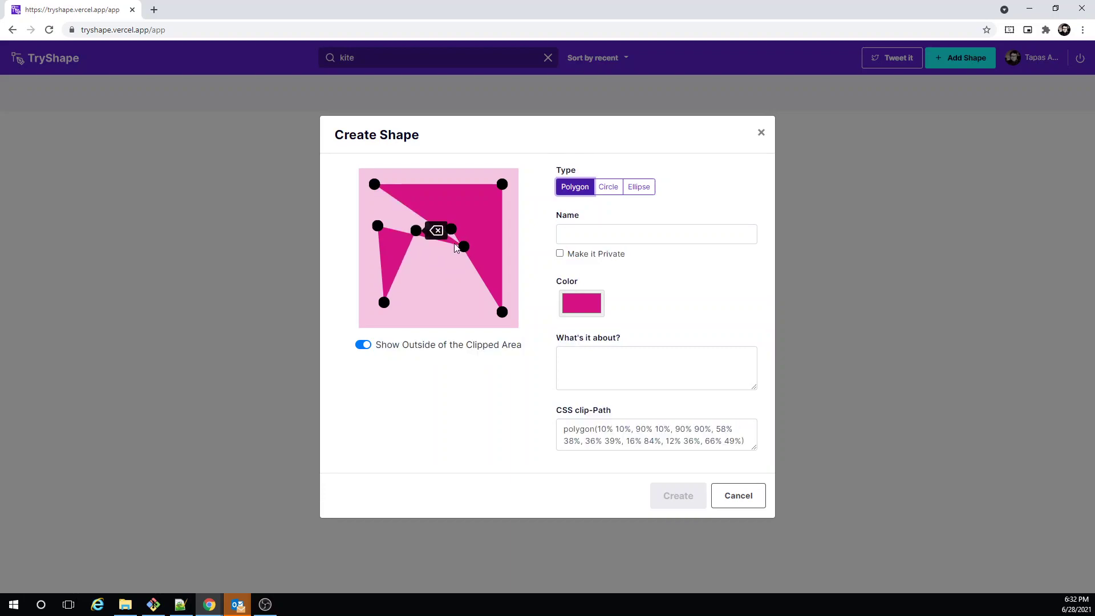
pyautogui.moveTo(464, 246)
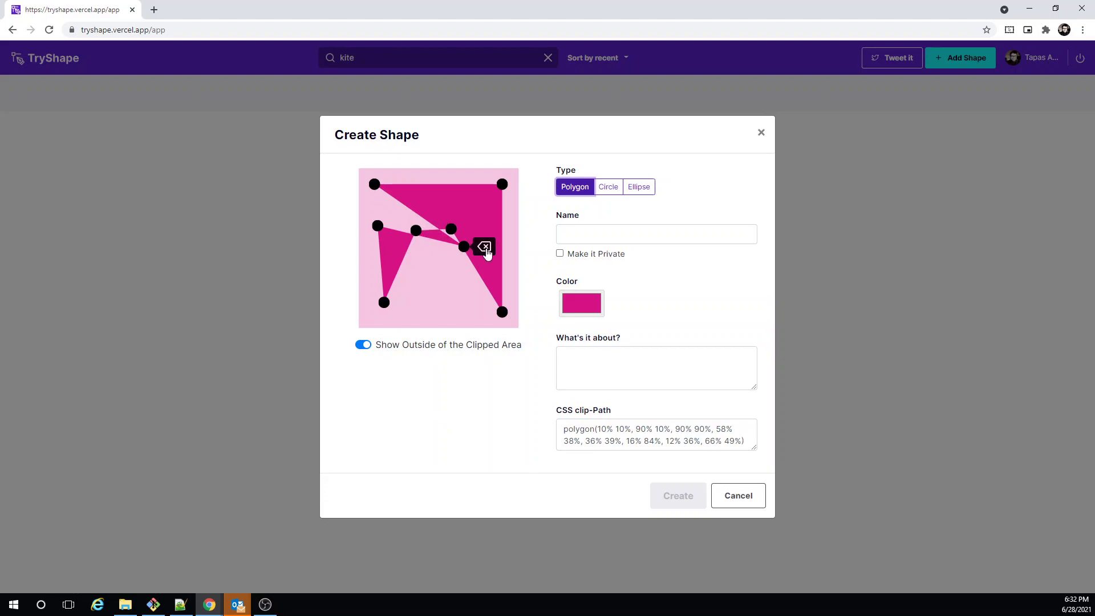
pyautogui.click(486, 250)
pyautogui.moveTo(455, 229); pyautogui.dragTo(466, 231)
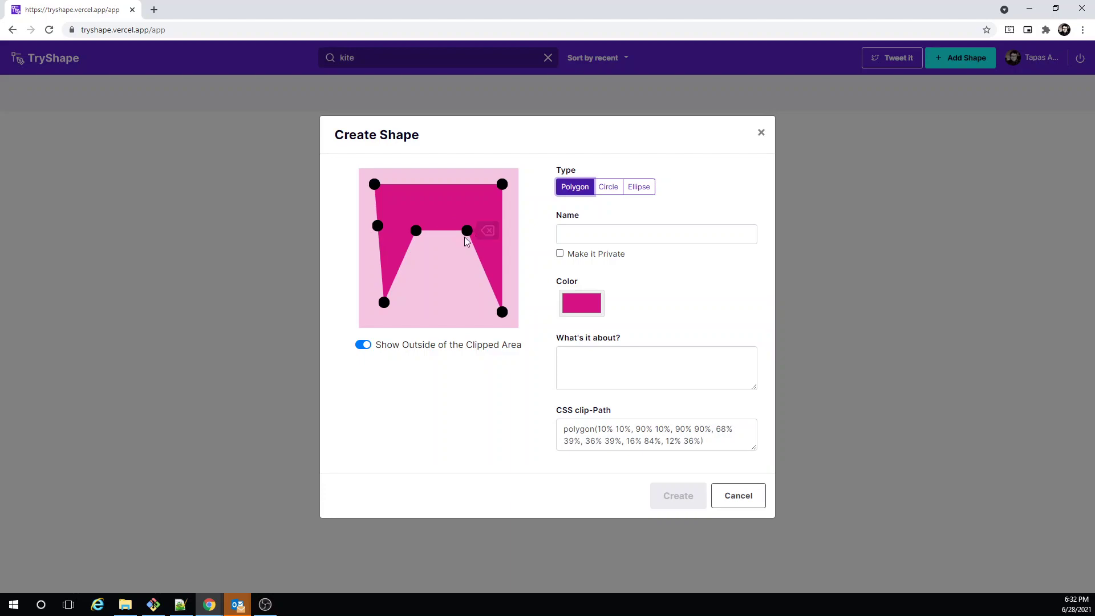
pyautogui.click(436, 306)
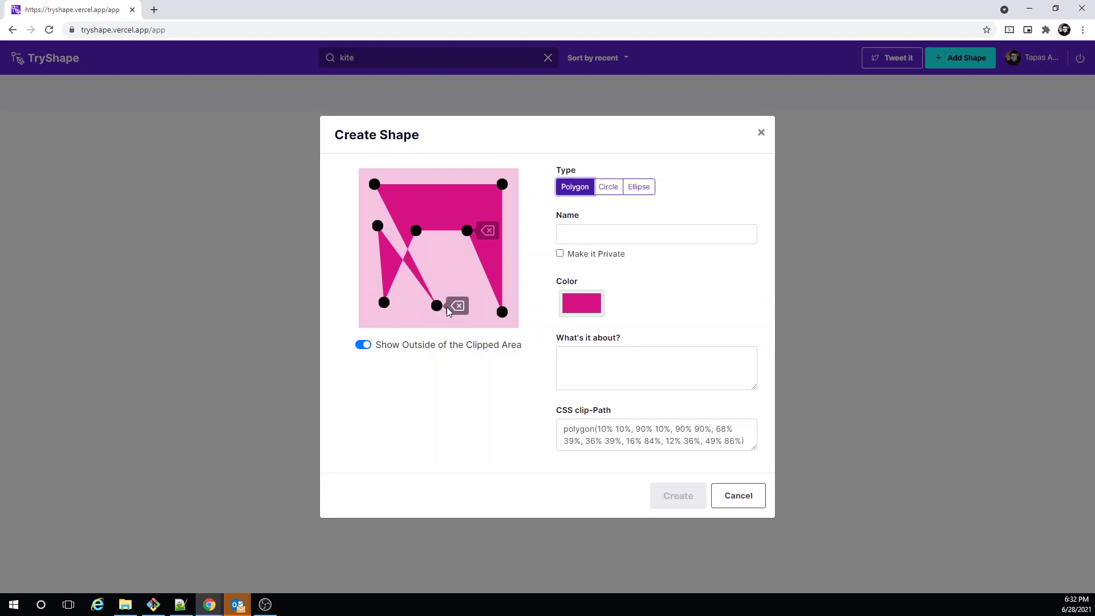
pyautogui.click(452, 307)
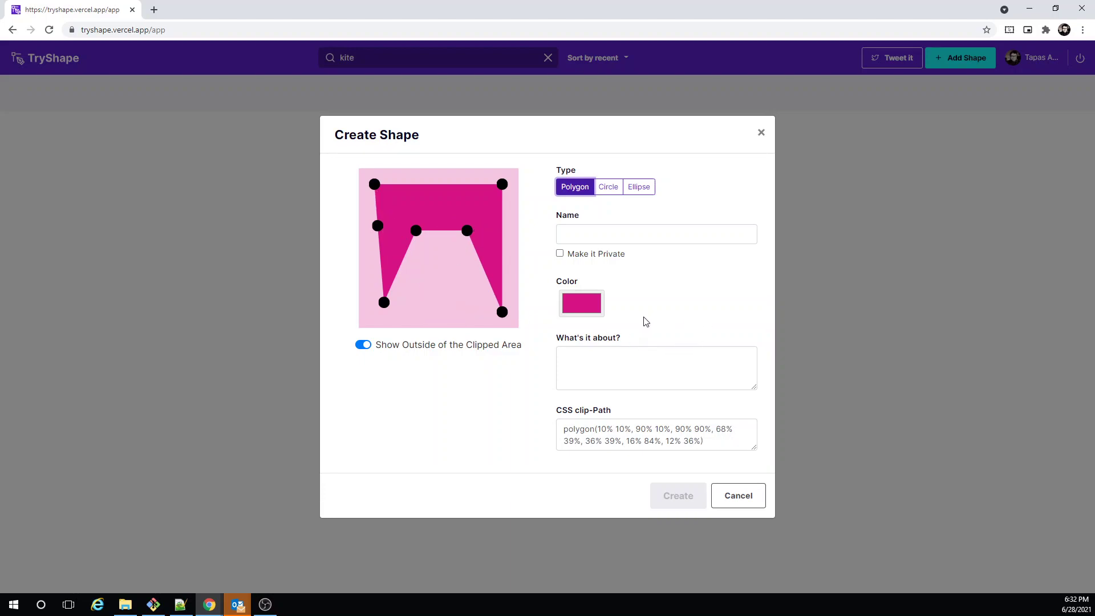
# Name the shape "test" and change its color to mustard yellow.
pyautogui.click(598, 230)
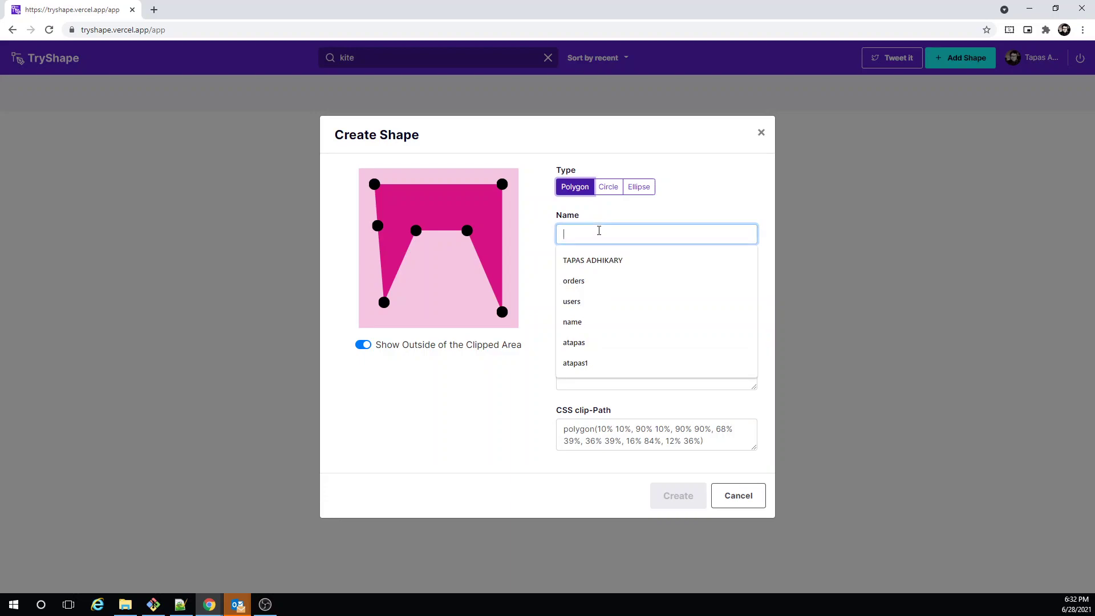
pyautogui.write('test')
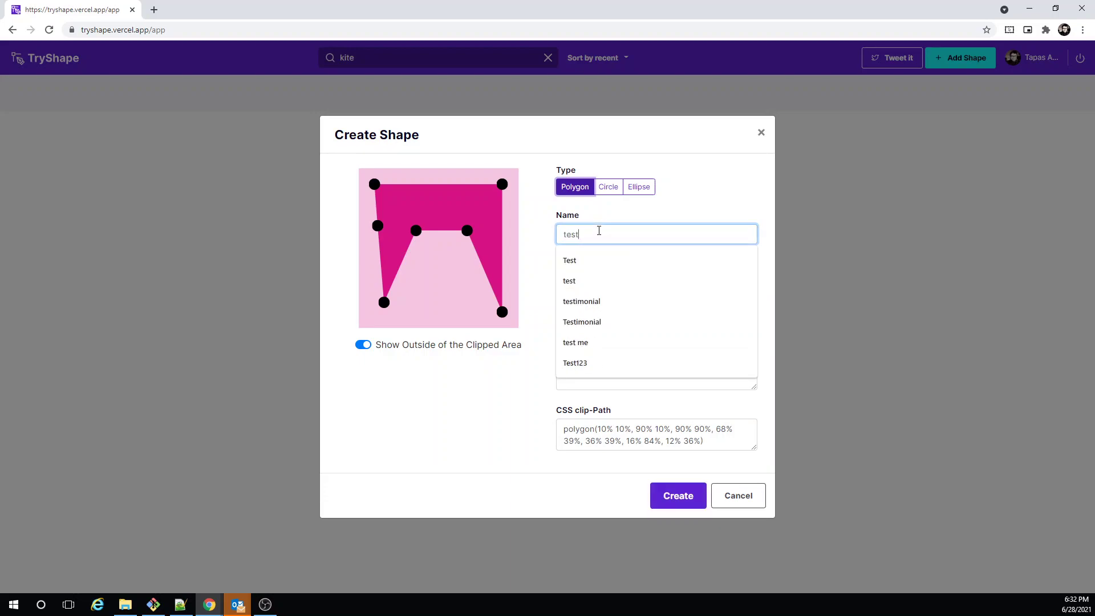
pyautogui.click(705, 196)
pyautogui.click(589, 308)
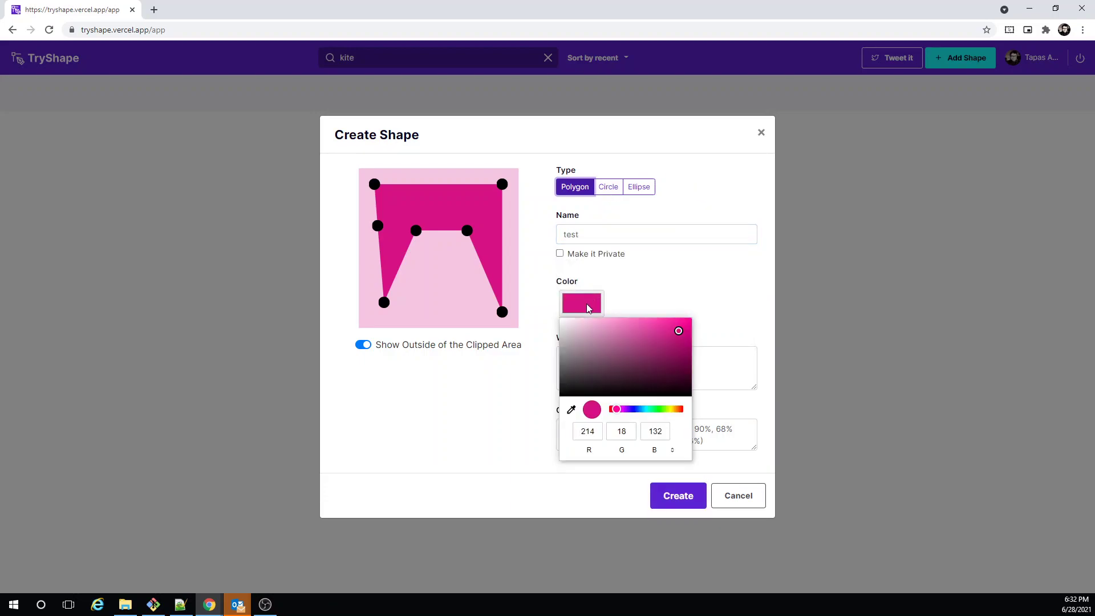
pyautogui.moveTo(662, 413); pyautogui.dragTo(674, 414)
pyautogui.click(720, 346)
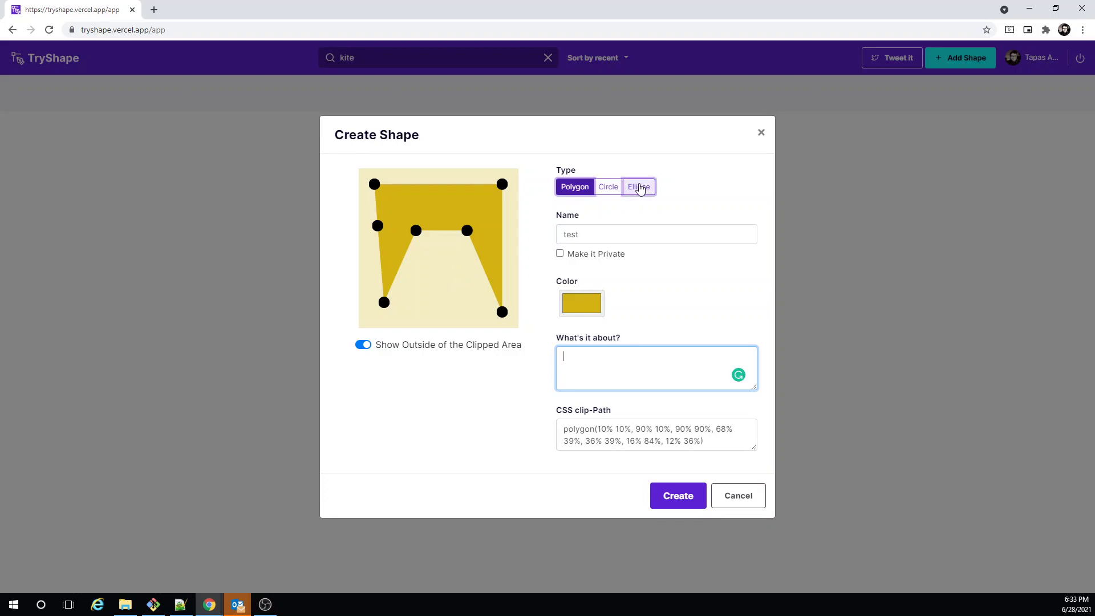
# Toggle the display of the area outside the clipped region and create the shape.
pyautogui.click(364, 345)
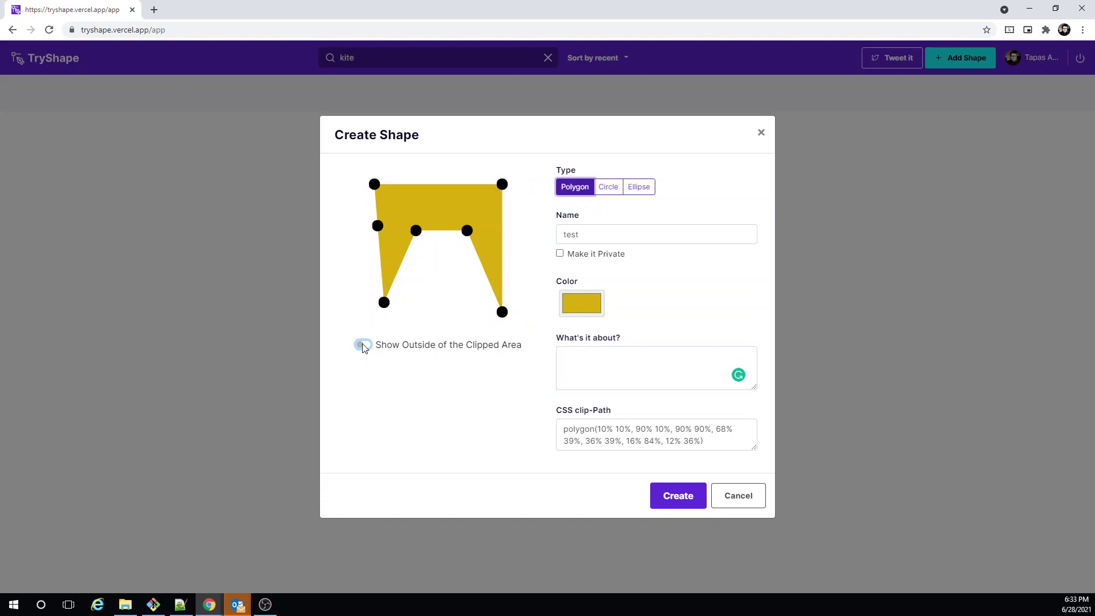
pyautogui.click(363, 345)
pyautogui.click(685, 504)
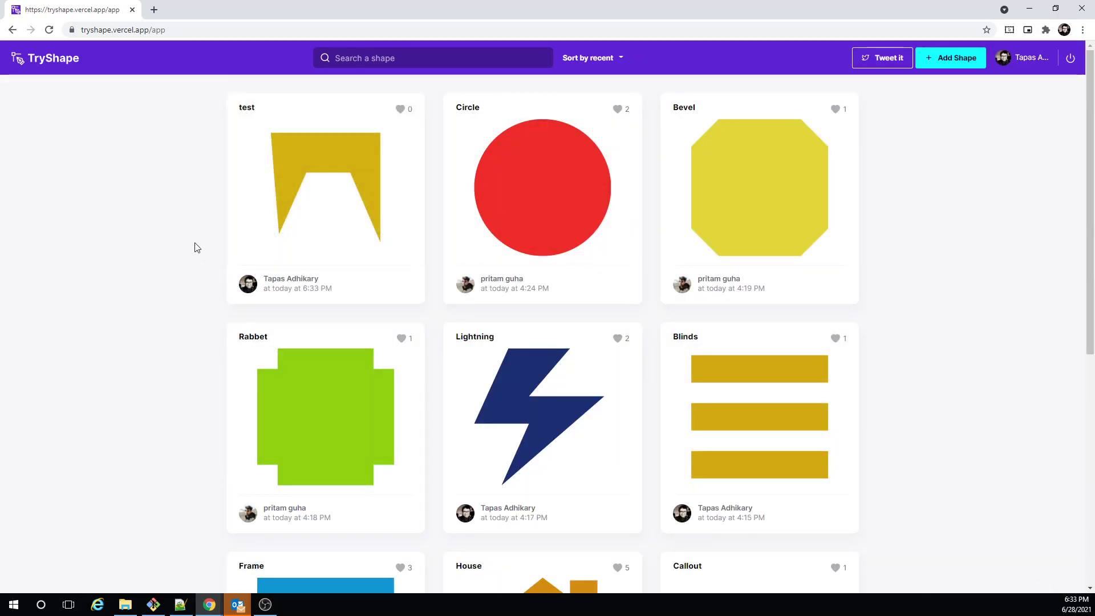
pyautogui.moveTo(299, 171)
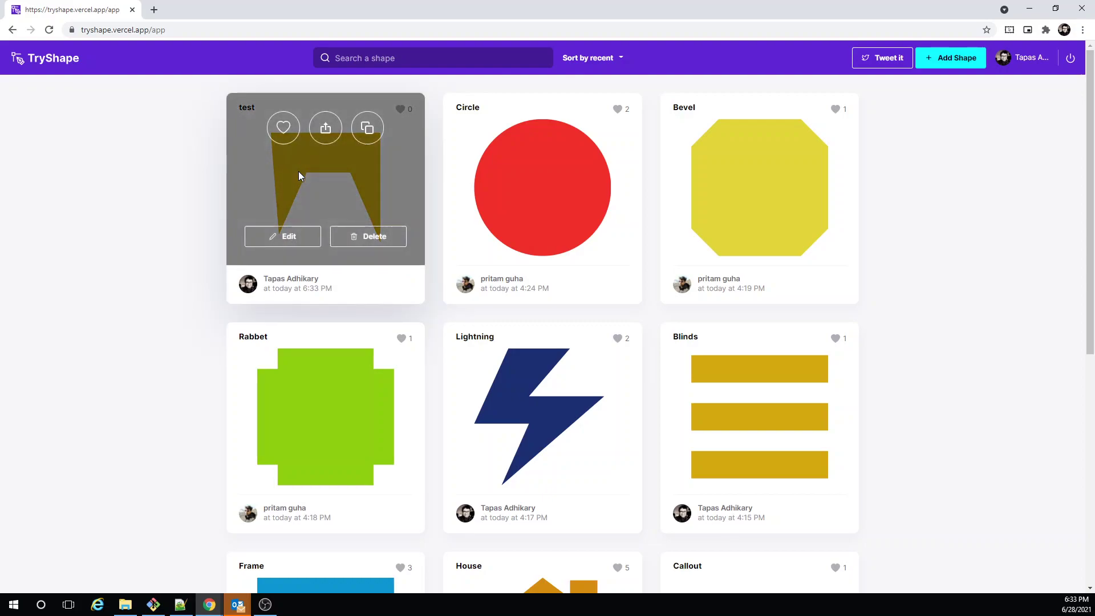
# Export the "test" shape as a PNG at 240 px by 240 px and save it as "test" on the Desktop.
pyautogui.click(325, 129)
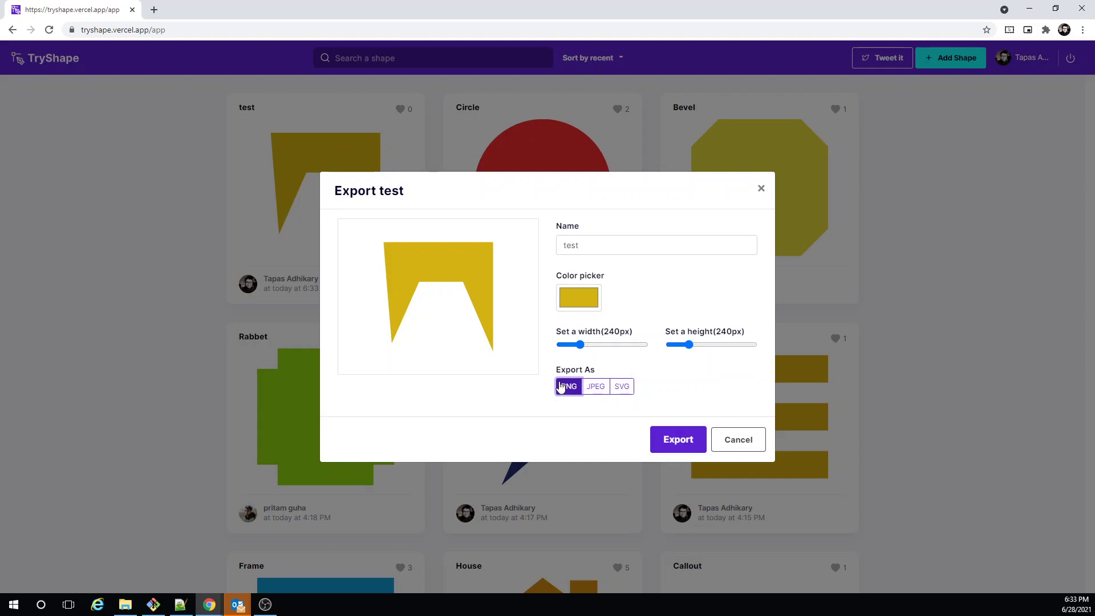
pyautogui.click(674, 446)
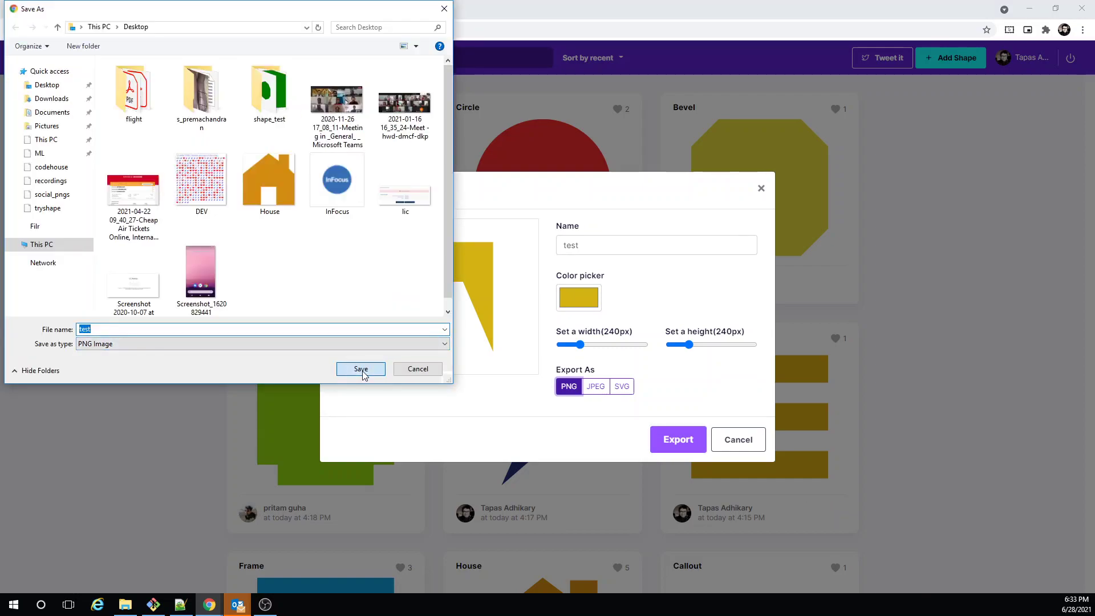
pyautogui.press('Return')
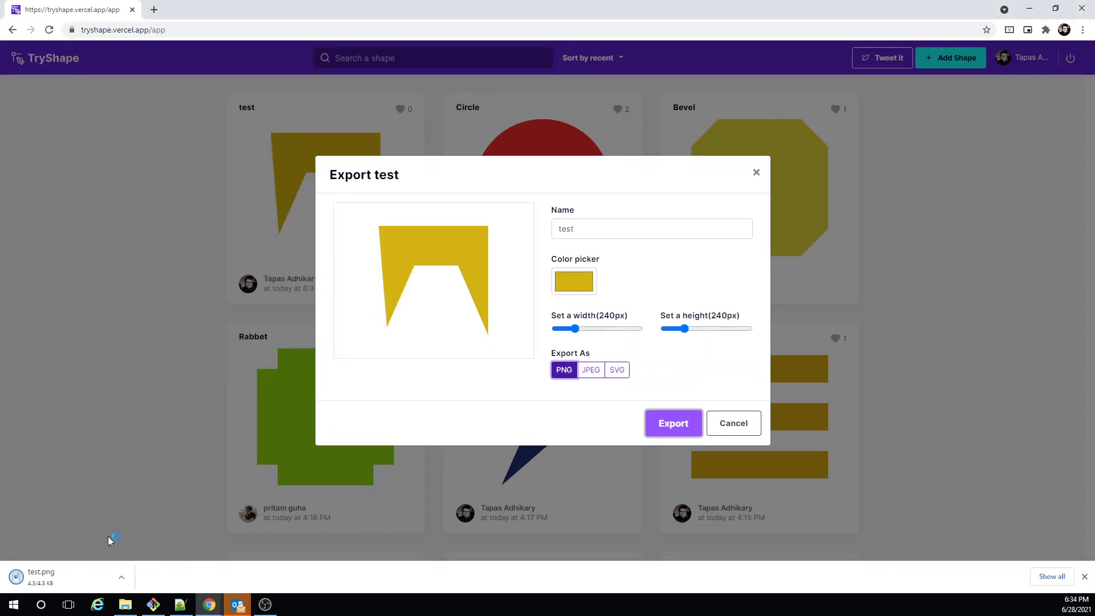
# Open the downloaded test.png to check the exported shape, and close both the image and the export dialog.
pyautogui.click(85, 576)
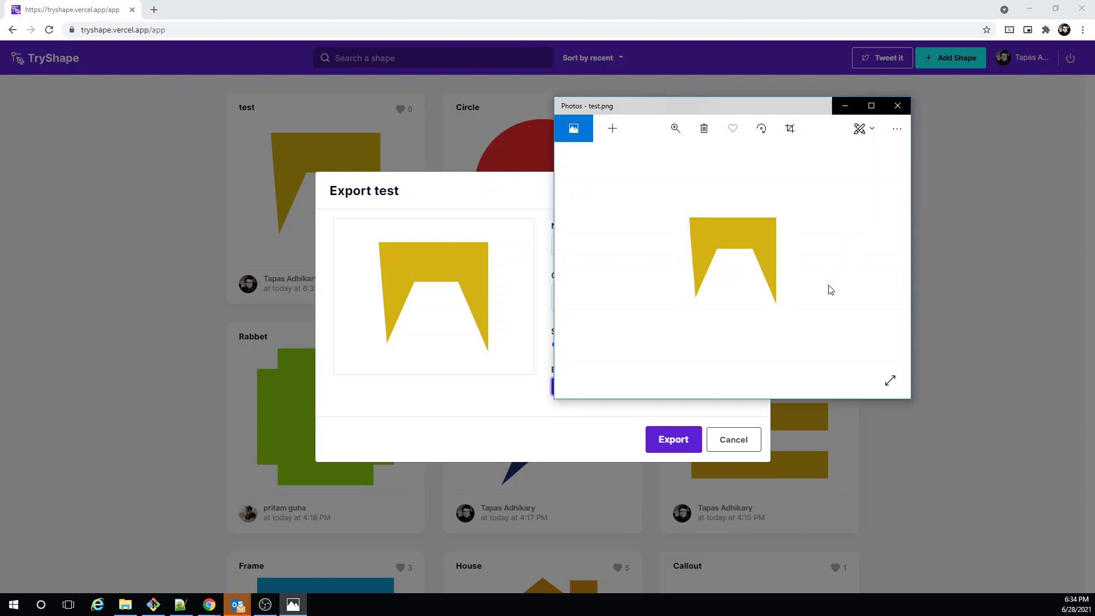
pyautogui.click(897, 106)
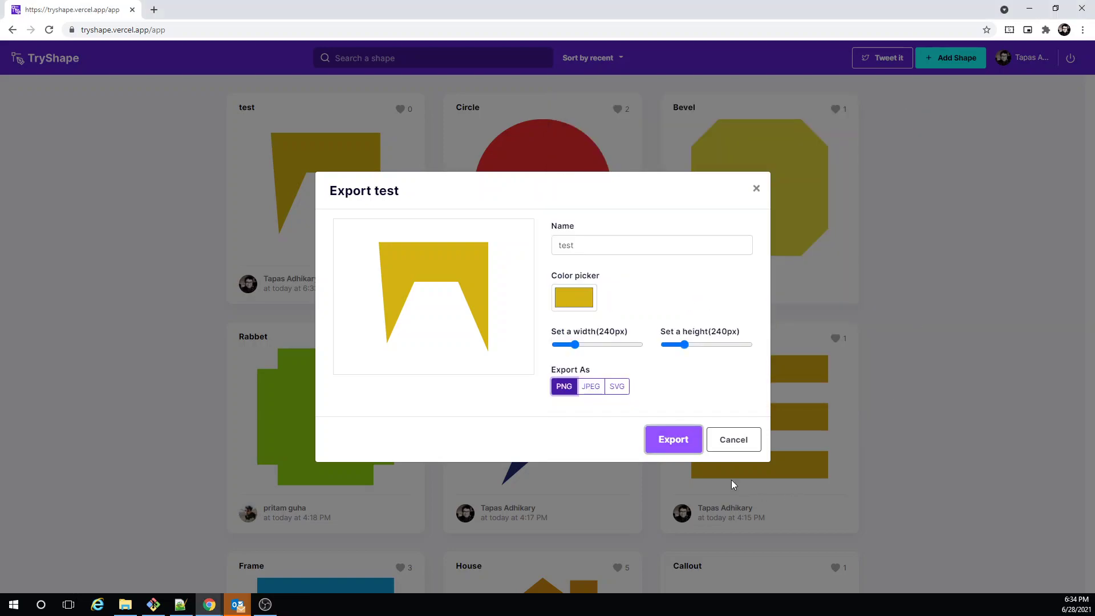
pyautogui.click(754, 448)
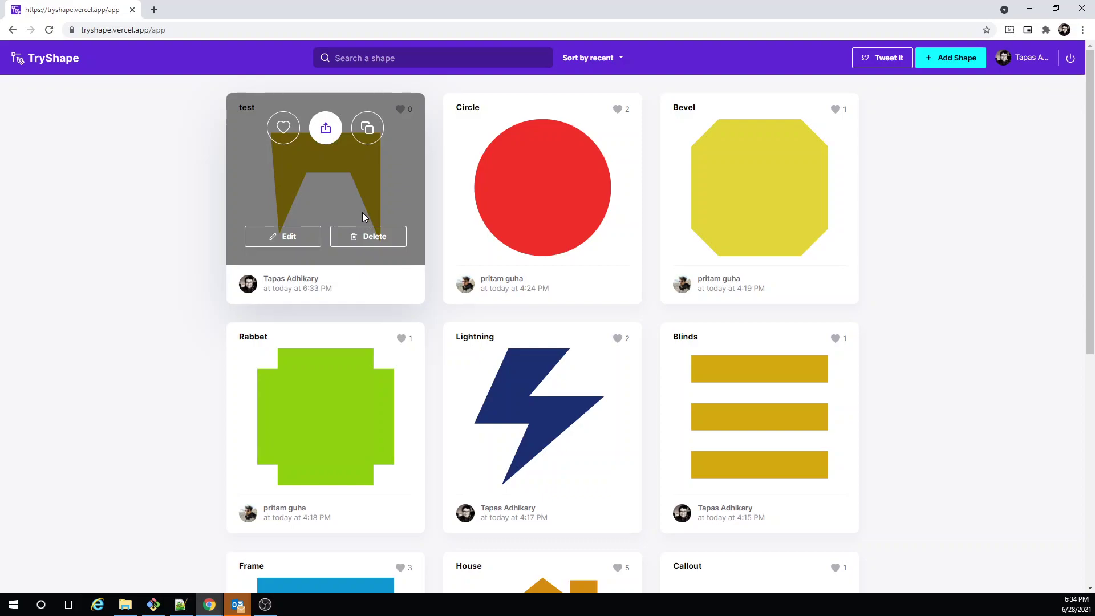
# View the House shape's clip-path value and copy its full CSS snippet to the clipboard.
pyautogui.scroll(-5, 787, 371)
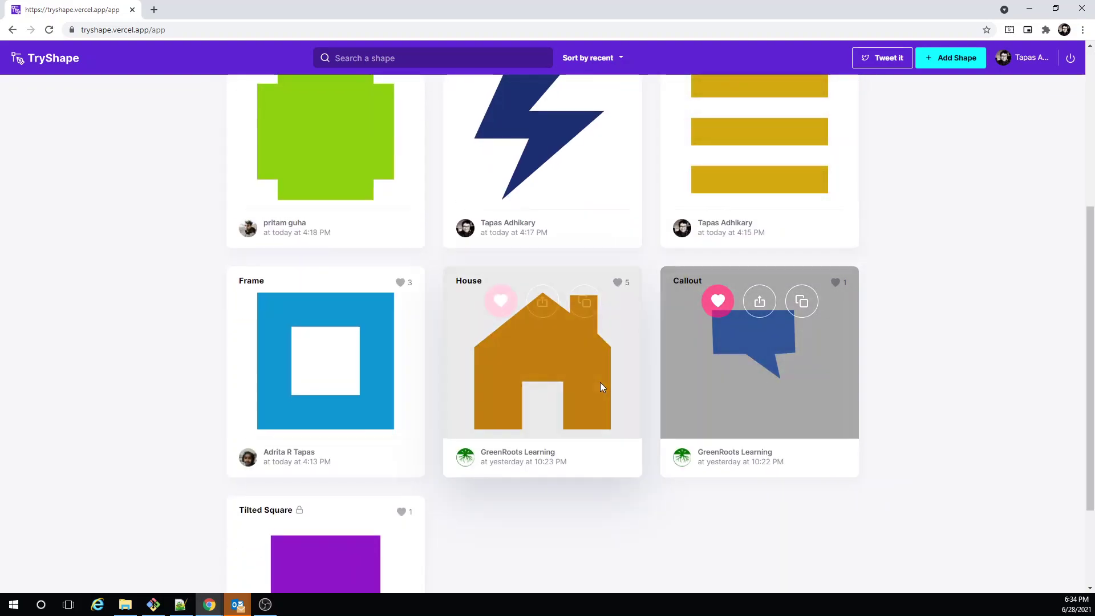
pyautogui.click(586, 303)
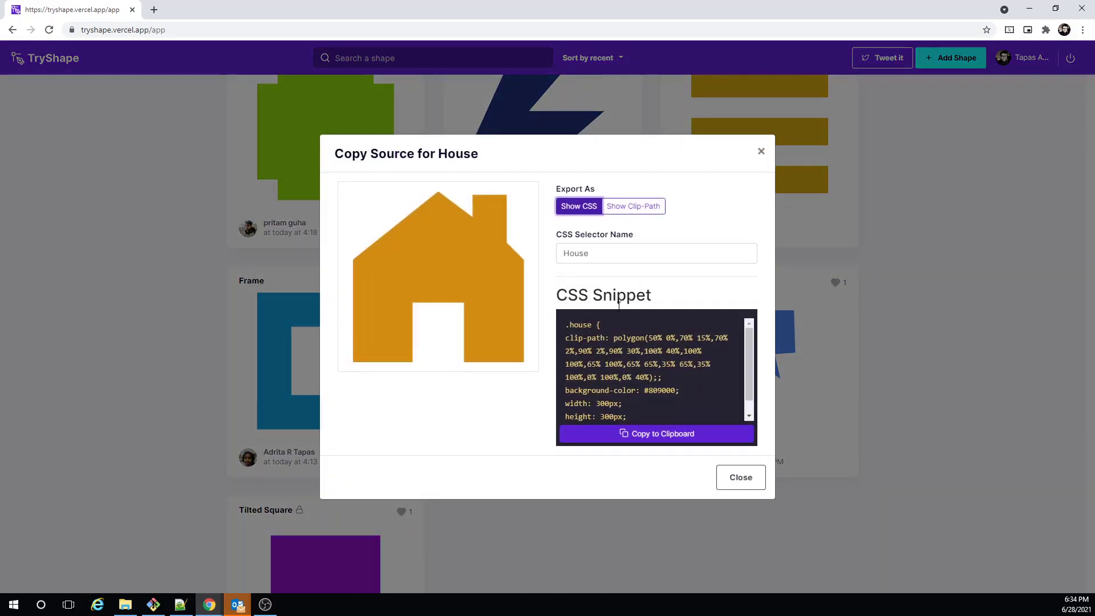
pyautogui.click(646, 207)
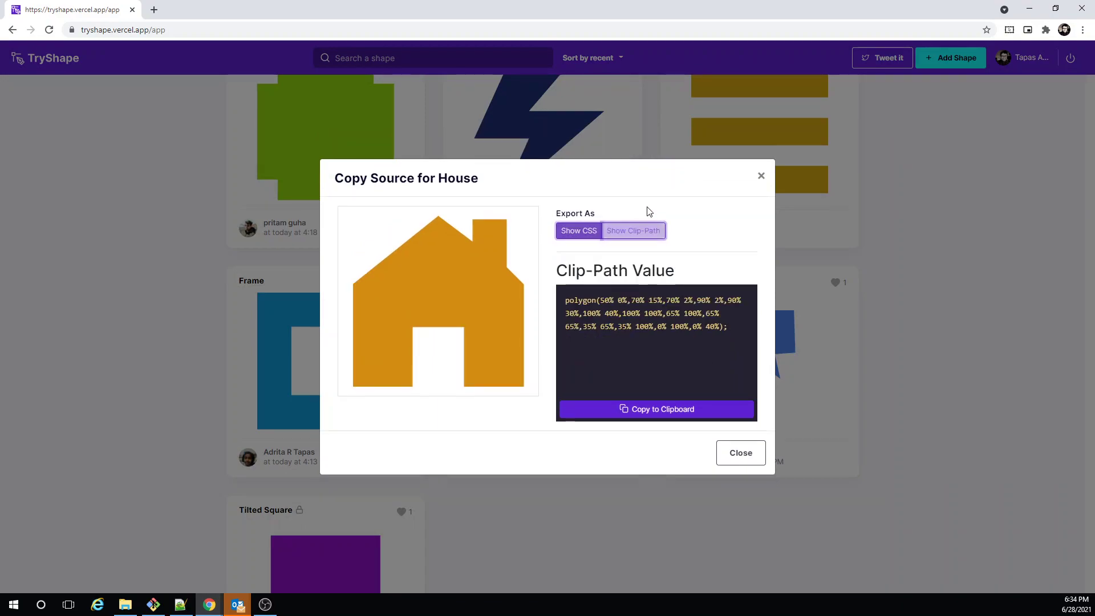
pyautogui.click(586, 231)
pyautogui.click(642, 436)
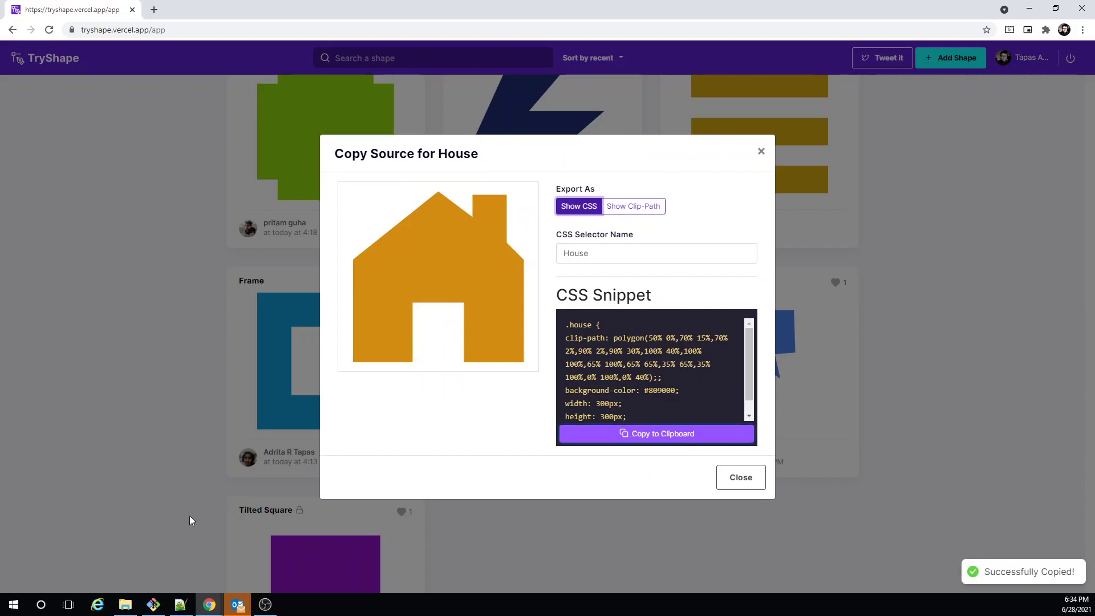
# Switch to Notepad++, paste the copied House CSS into the empty "new 64" document, and return to the browser.
pyautogui.click(180, 604)
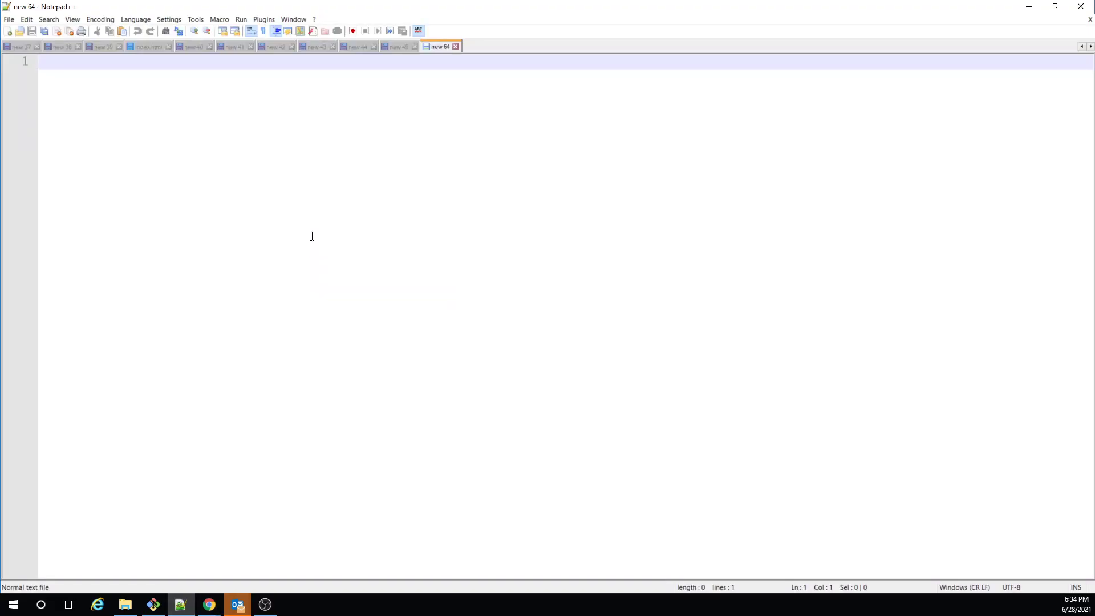
pyautogui.hotkey('ctrl', 'v')
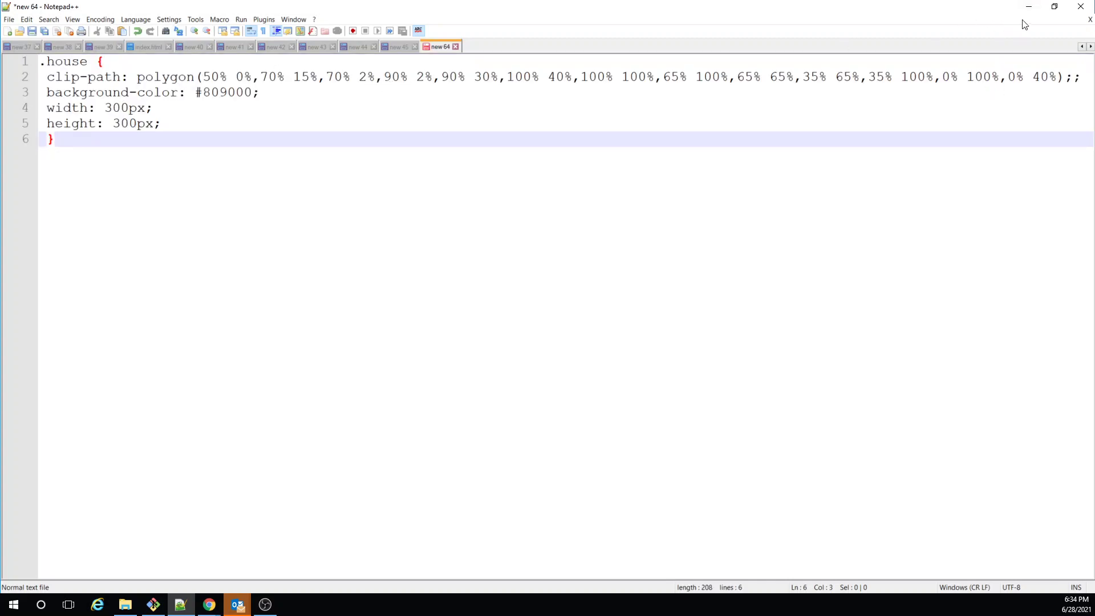
pyautogui.click(1029, 7)
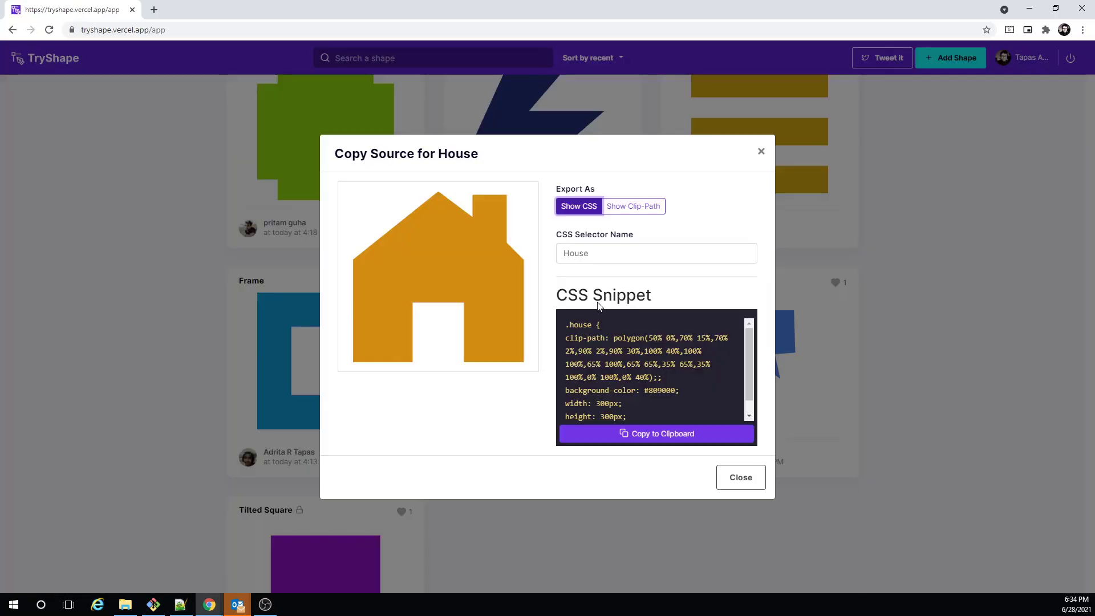
# Try the CSS selector name "Housezx" for the House snippet, remove the added letters and close the source dialog.
pyautogui.click(624, 252)
pyautogui.write('zx')
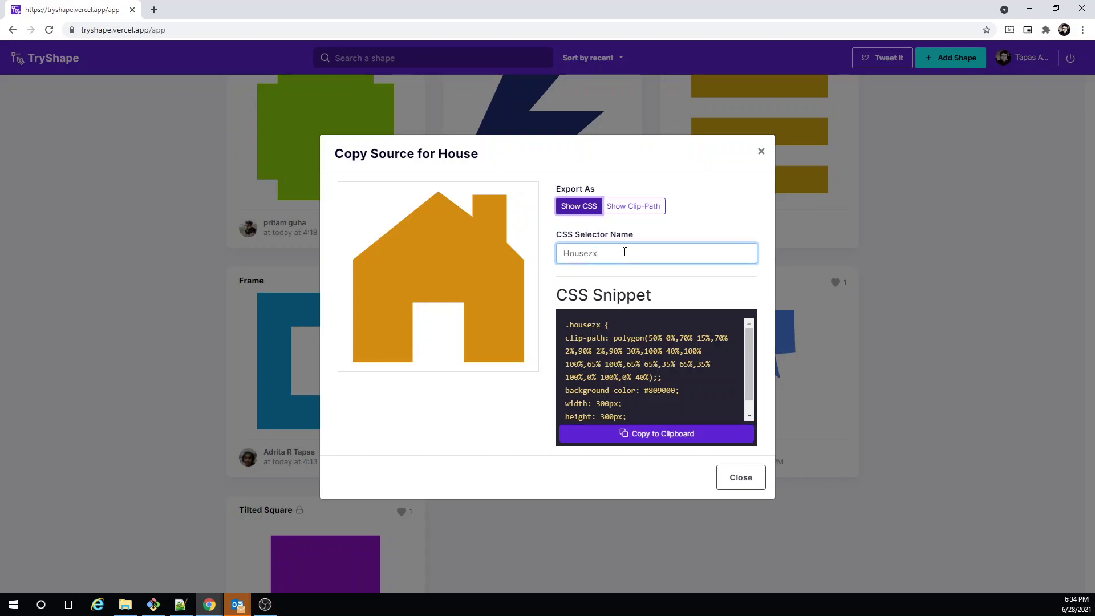
pyautogui.press('BackSpace')
pyautogui.press('BackSpace')
pyautogui.click(739, 483)
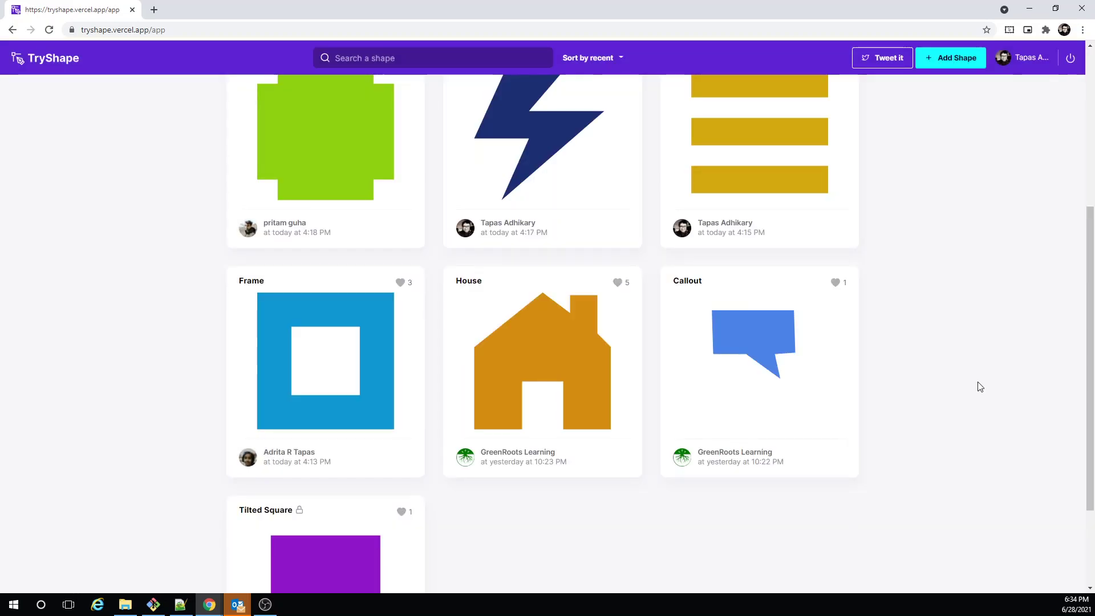